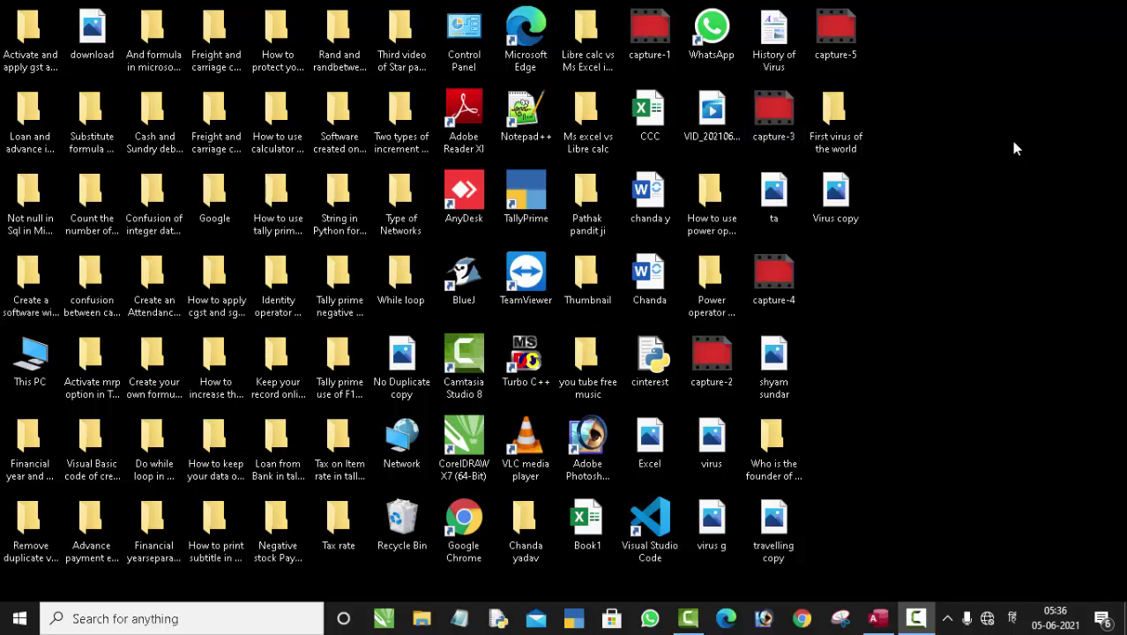
Step: Refresh the desktop three times from its right-click menu
right_click(985, 111)
left_click(981, 154)
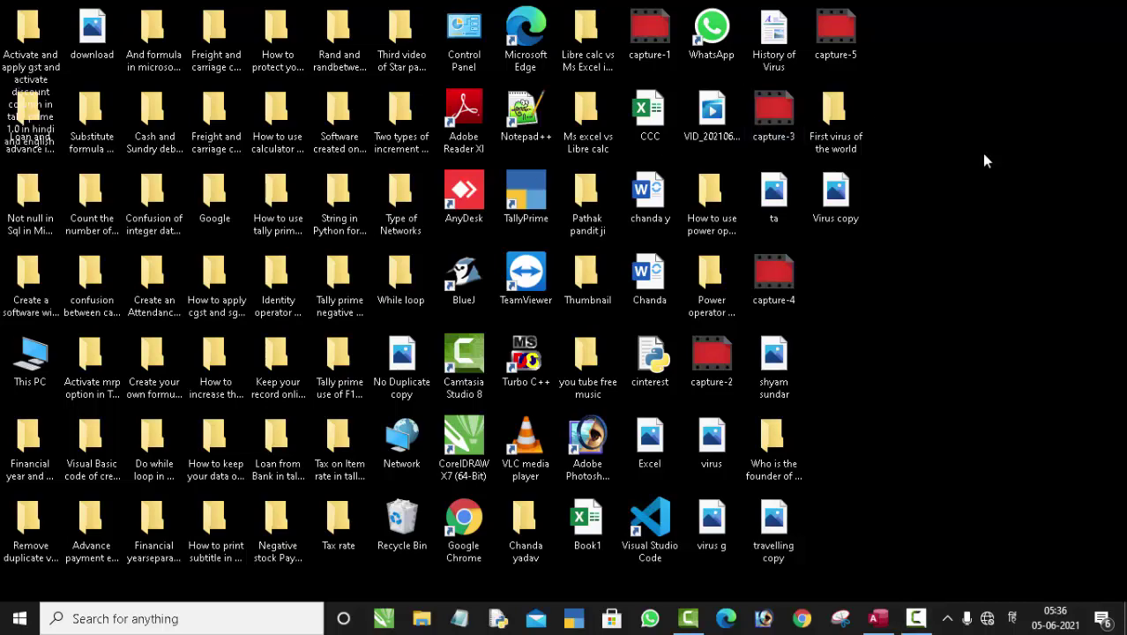
right_click(982, 155)
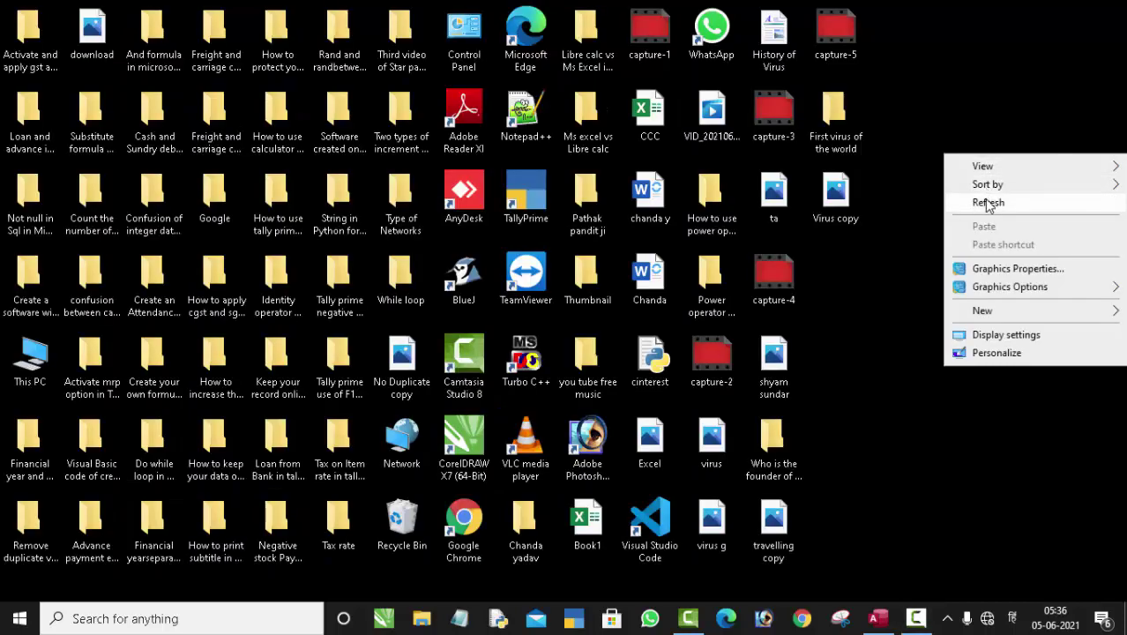
left_click(987, 203)
right_click(946, 110)
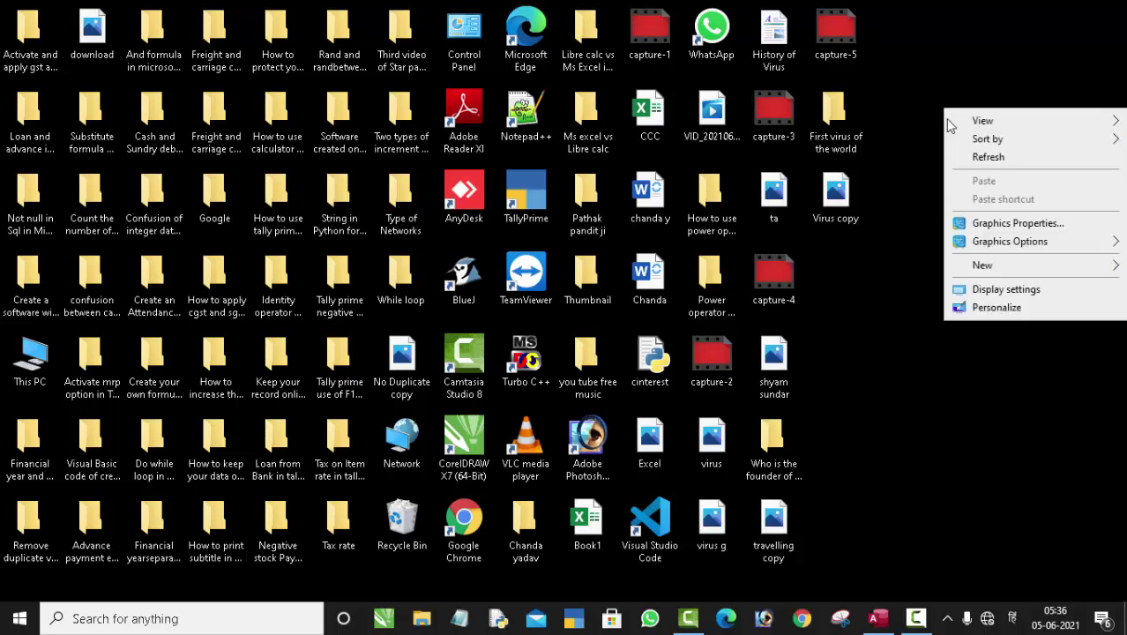
left_click(965, 156)
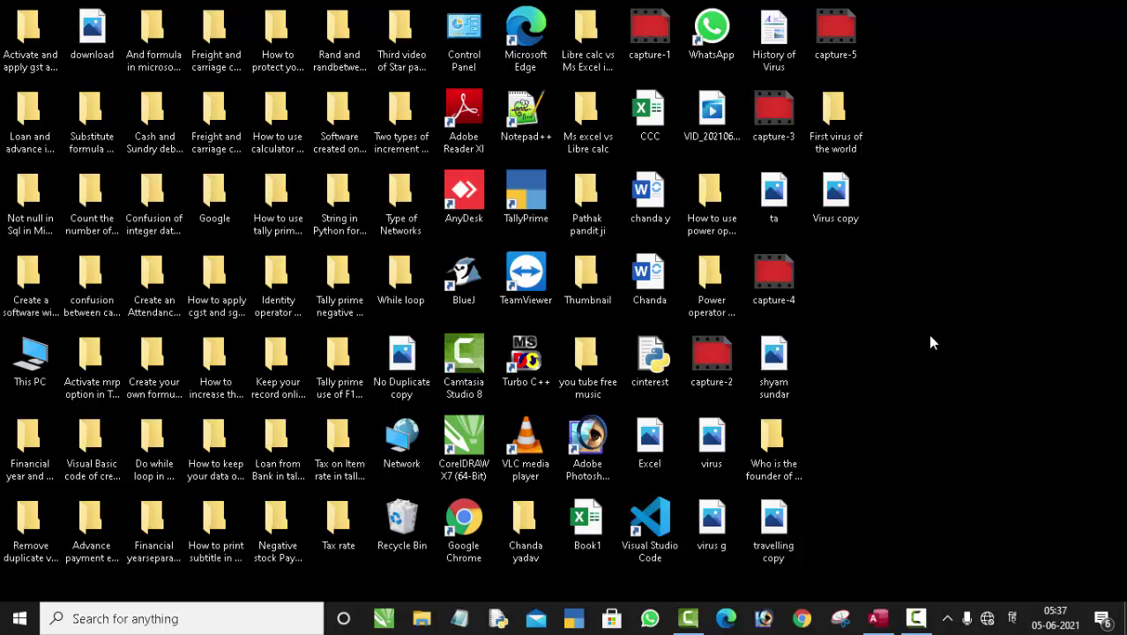
Step: Save the table as Table1, add a Short Text field 'Name of Student', and return to Datasheet view
left_click(877, 618)
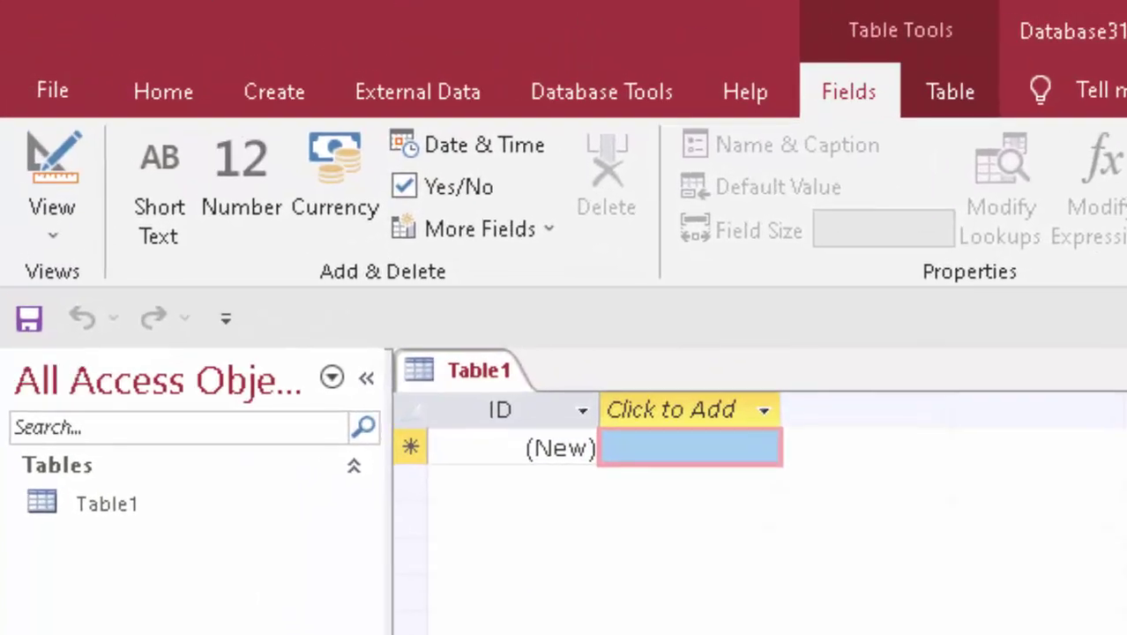
left_click(52, 179)
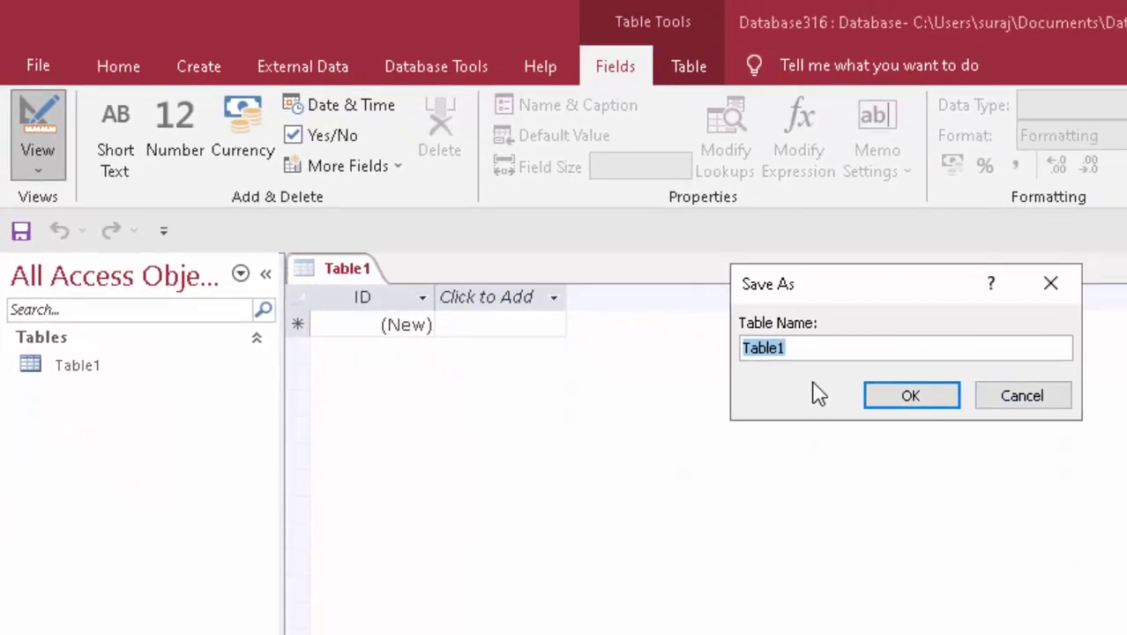
left_click(887, 398)
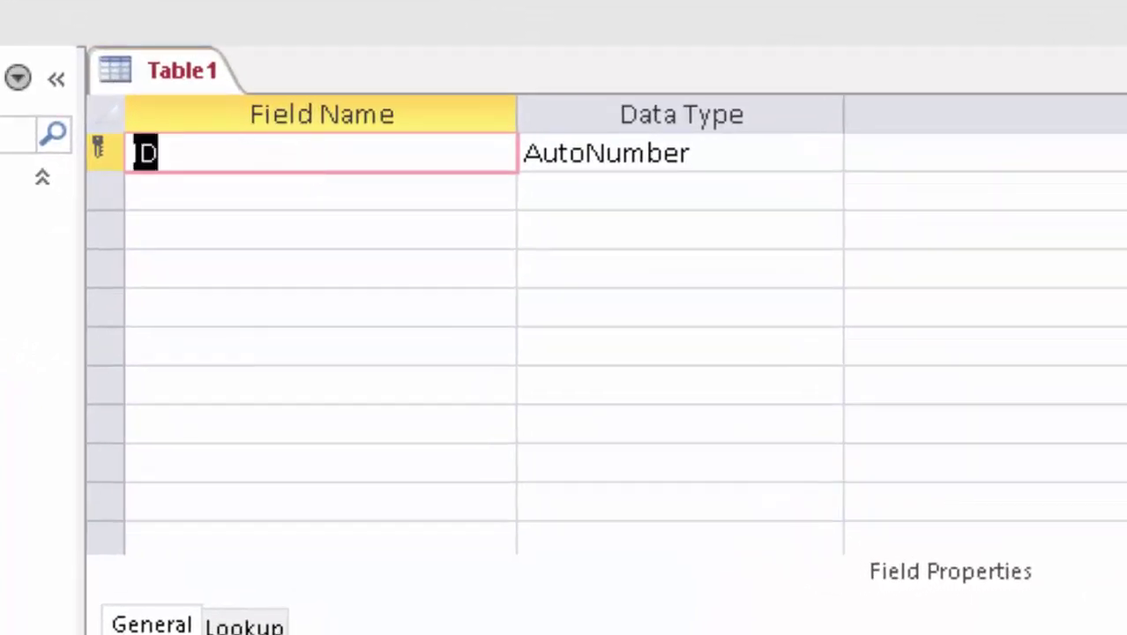
left_click(201, 176)
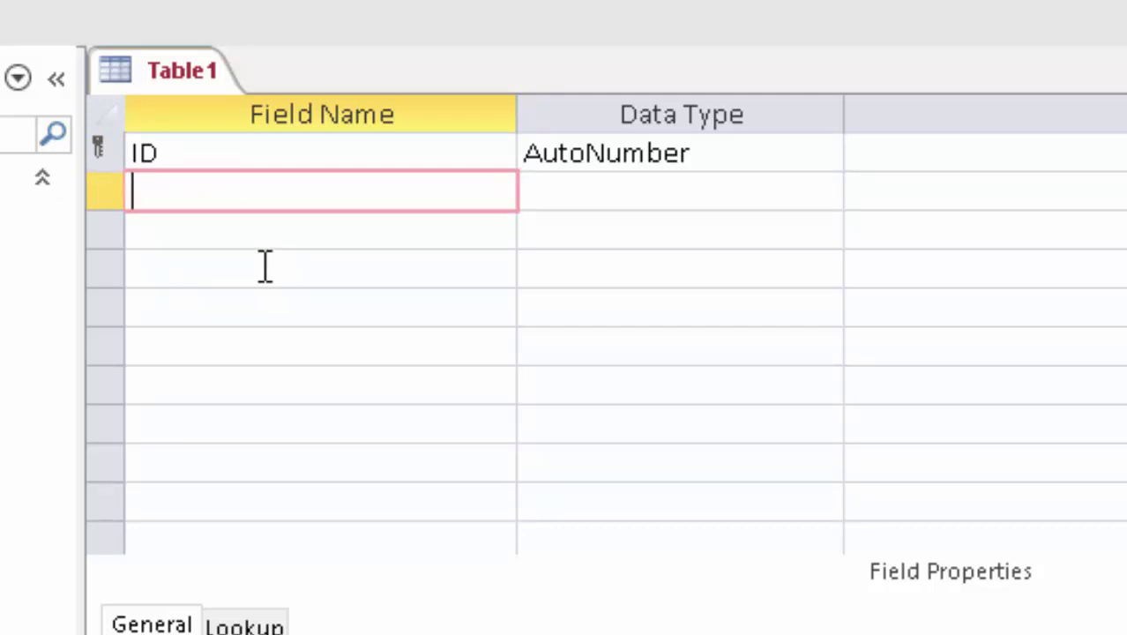
type("Name of Stu")
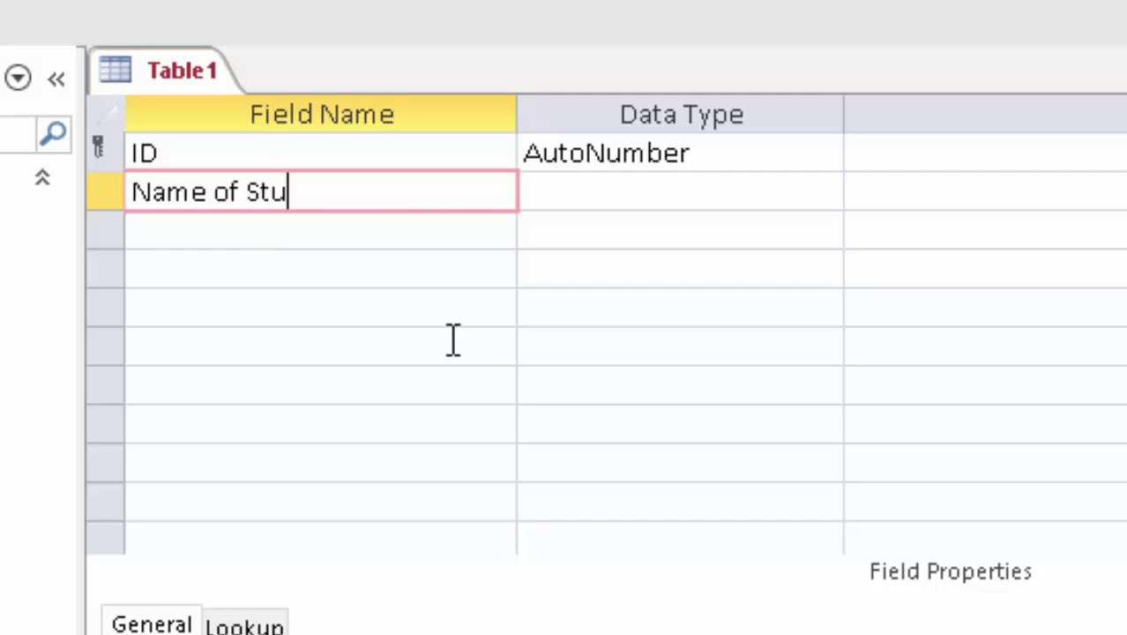
type("dent")
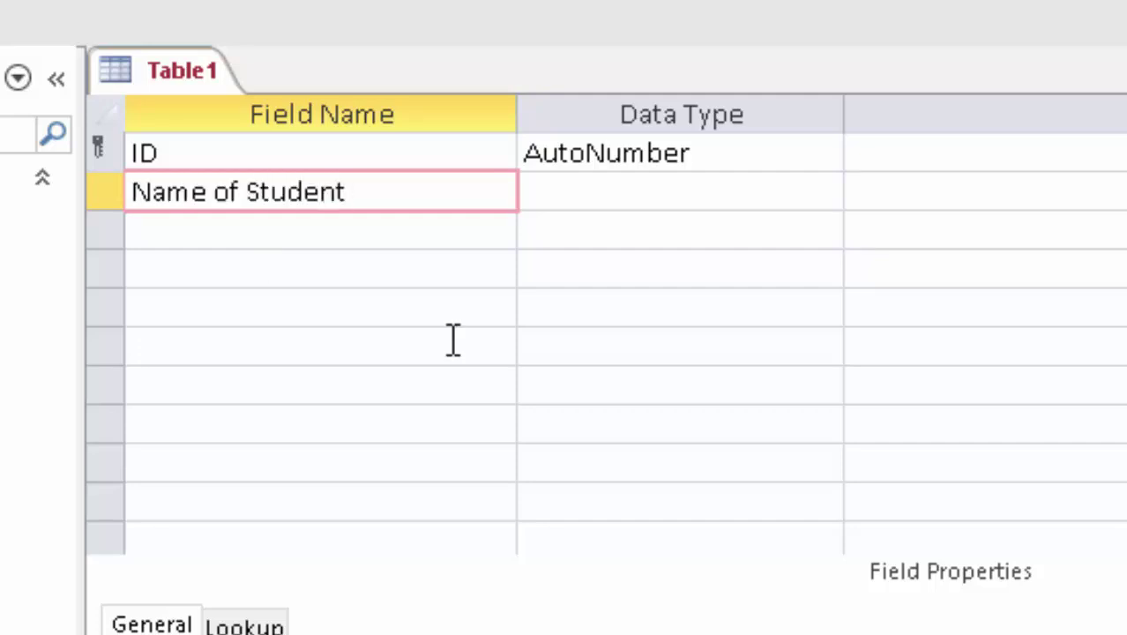
left_click(655, 187)
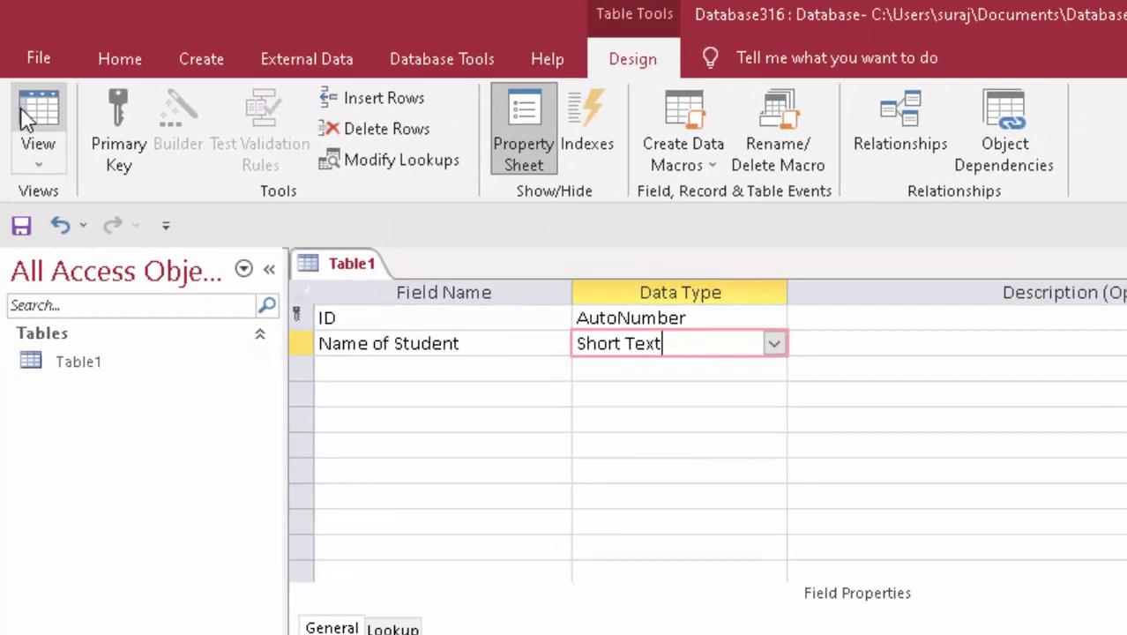
left_click(20, 107)
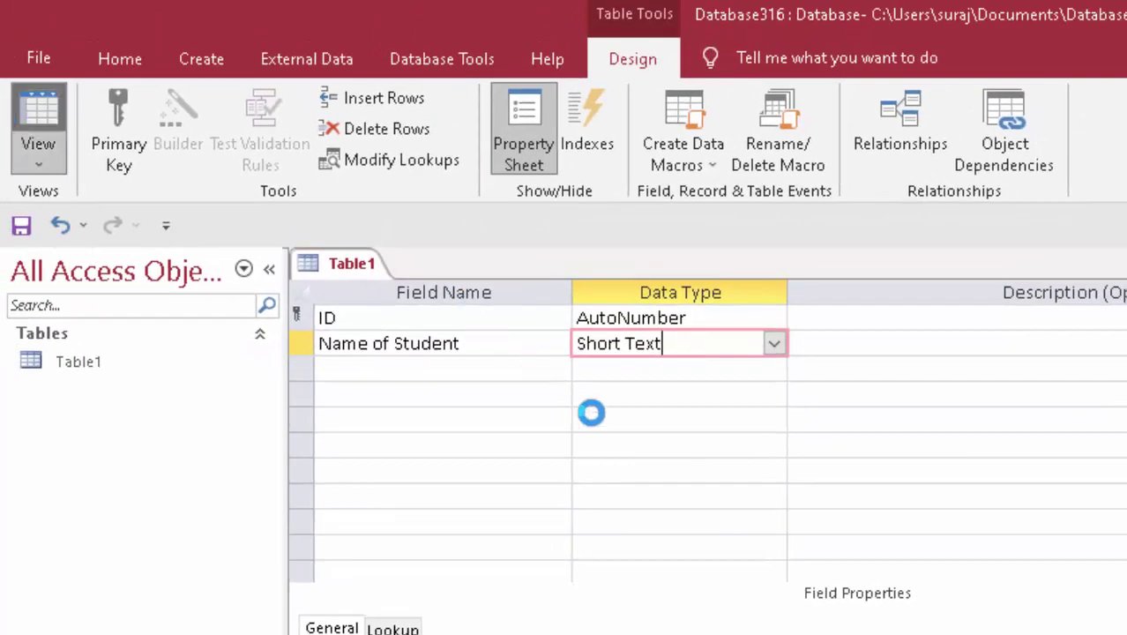
left_click(886, 582)
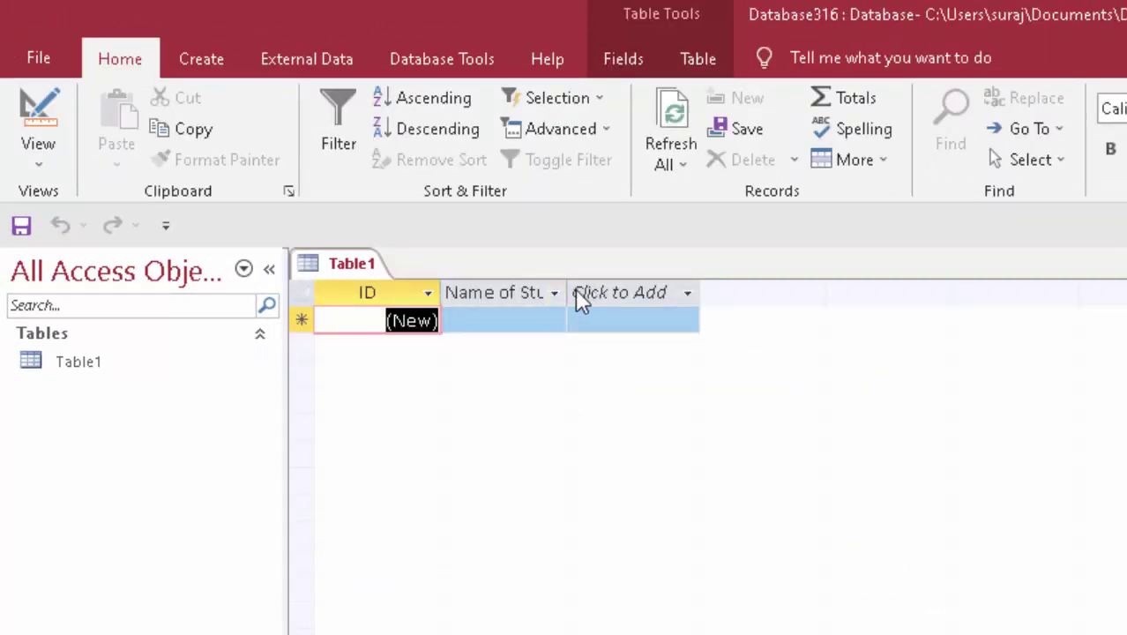
Step: Drag the Name of Student column border wider until its full heading is visible
left_click_drag(567, 292, 593, 326)
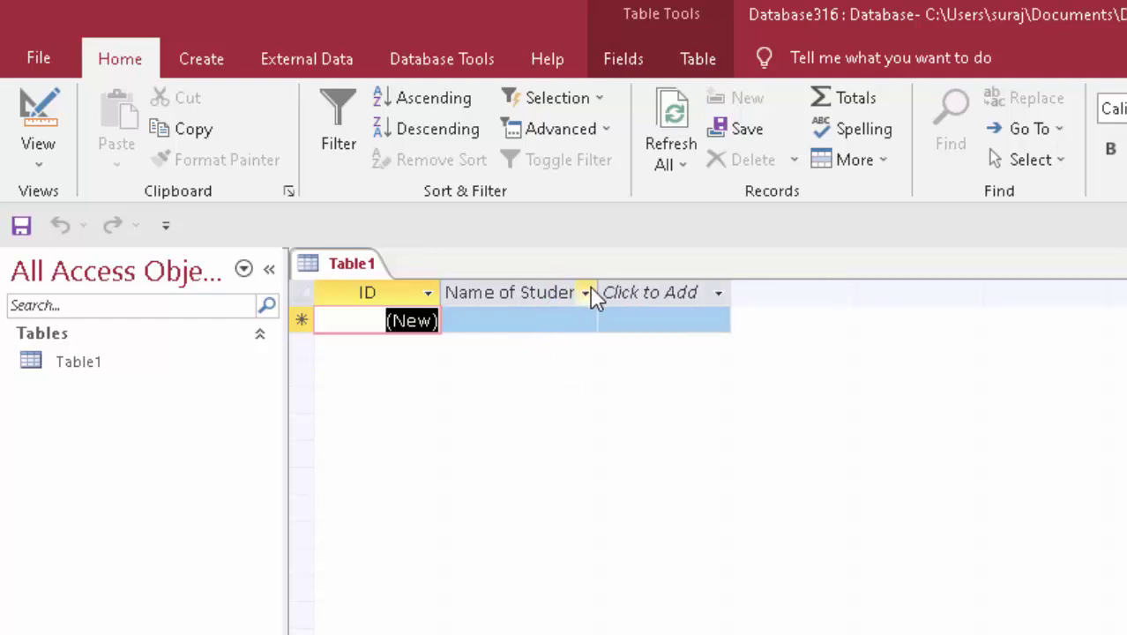
left_click_drag(597, 291, 624, 322)
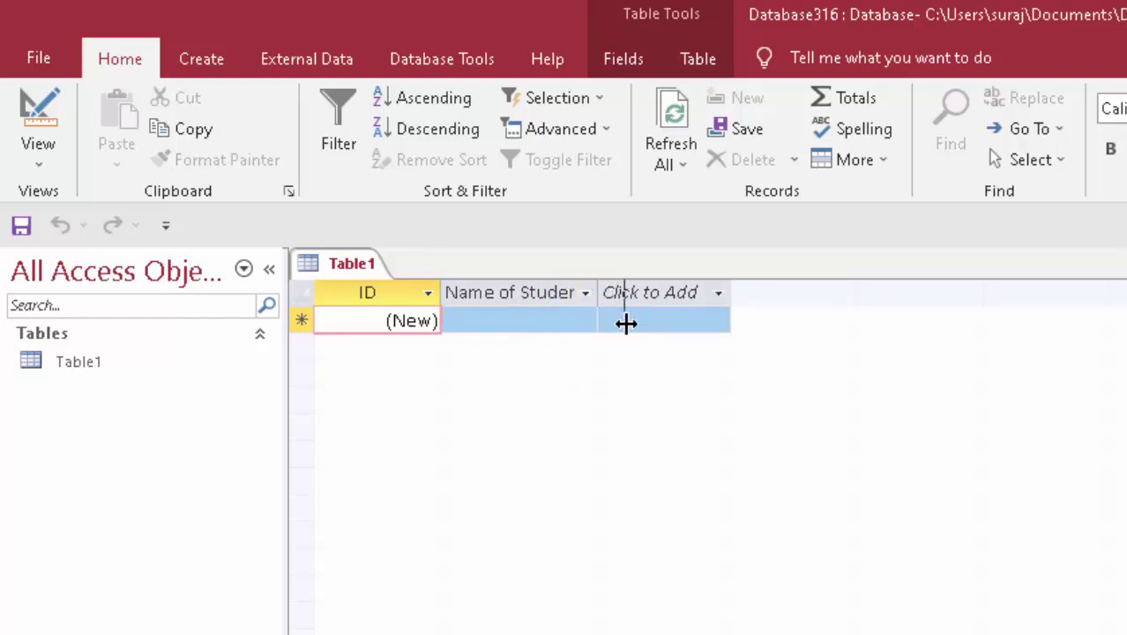
left_click(526, 320)
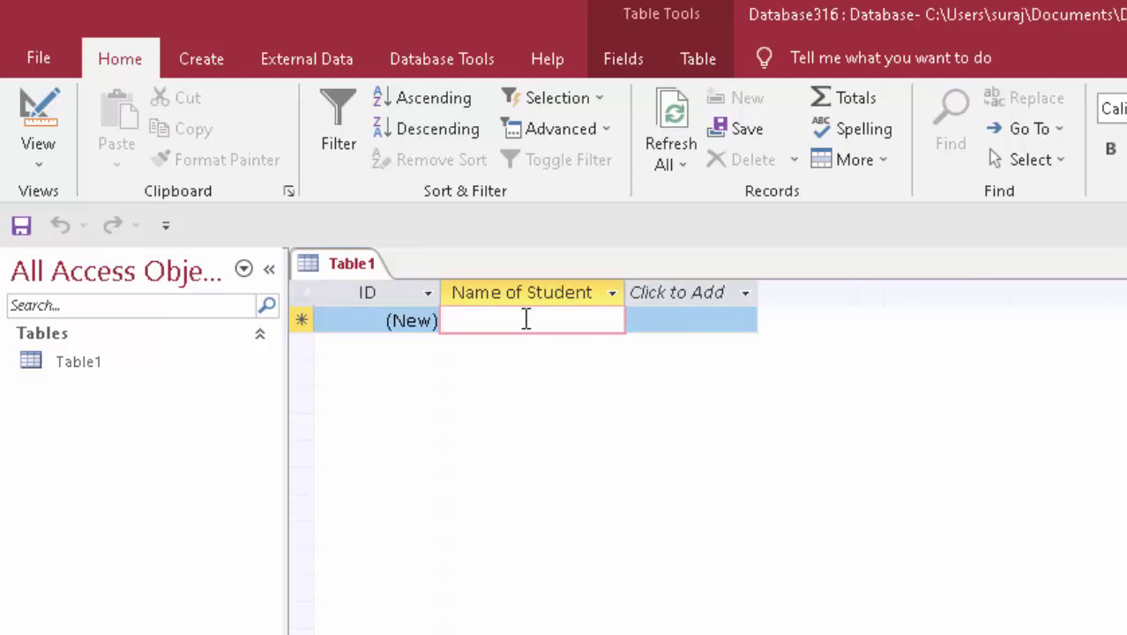
left_click(199, 55)
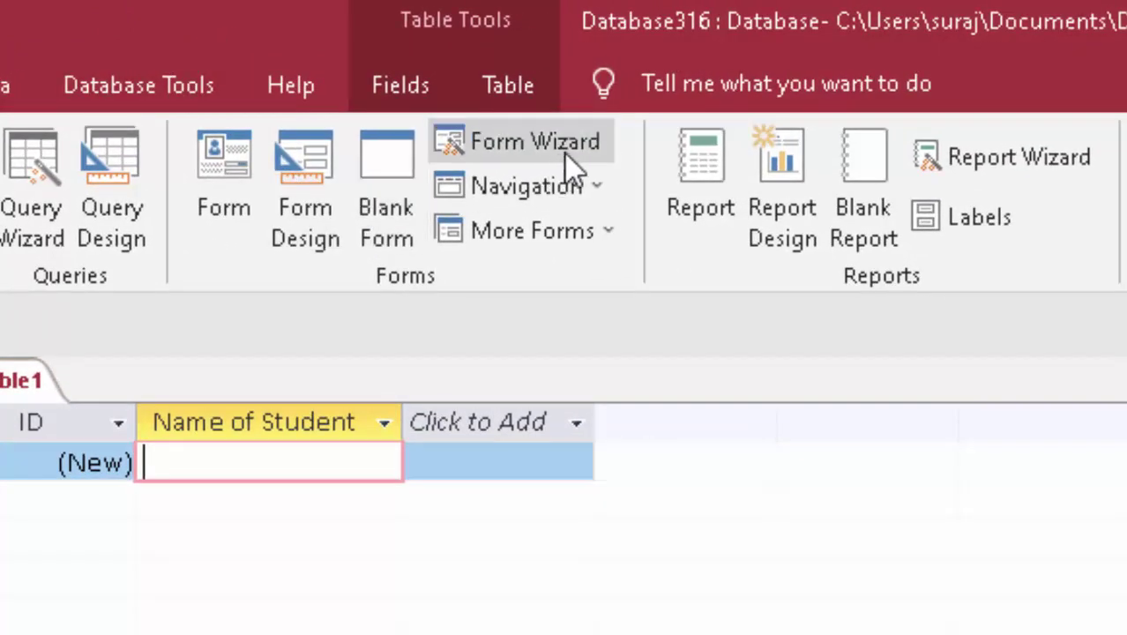
Step: Use the Form Wizard to build a columnar form with ID and Name of Student, opening it in Design view
left_click(571, 152)
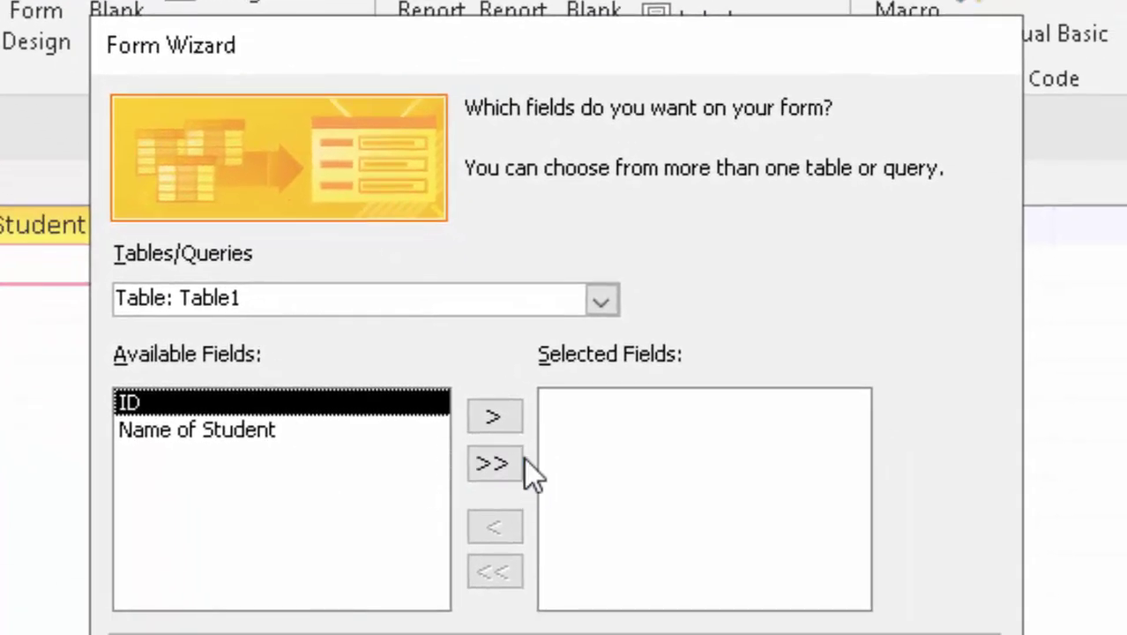
left_click(505, 466)
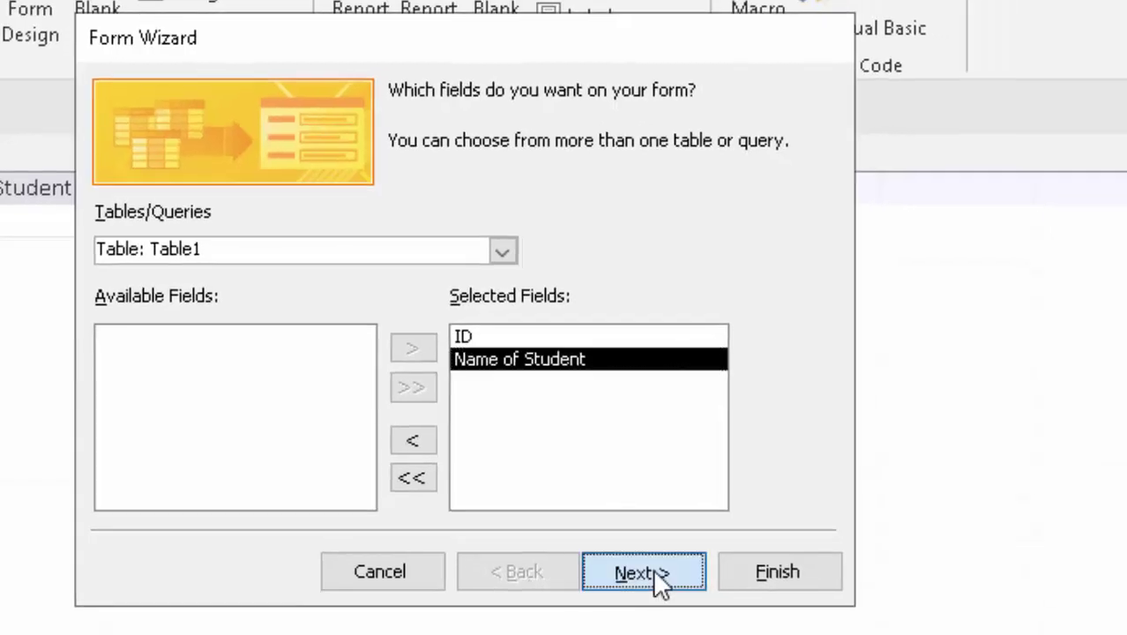
left_click(652, 569)
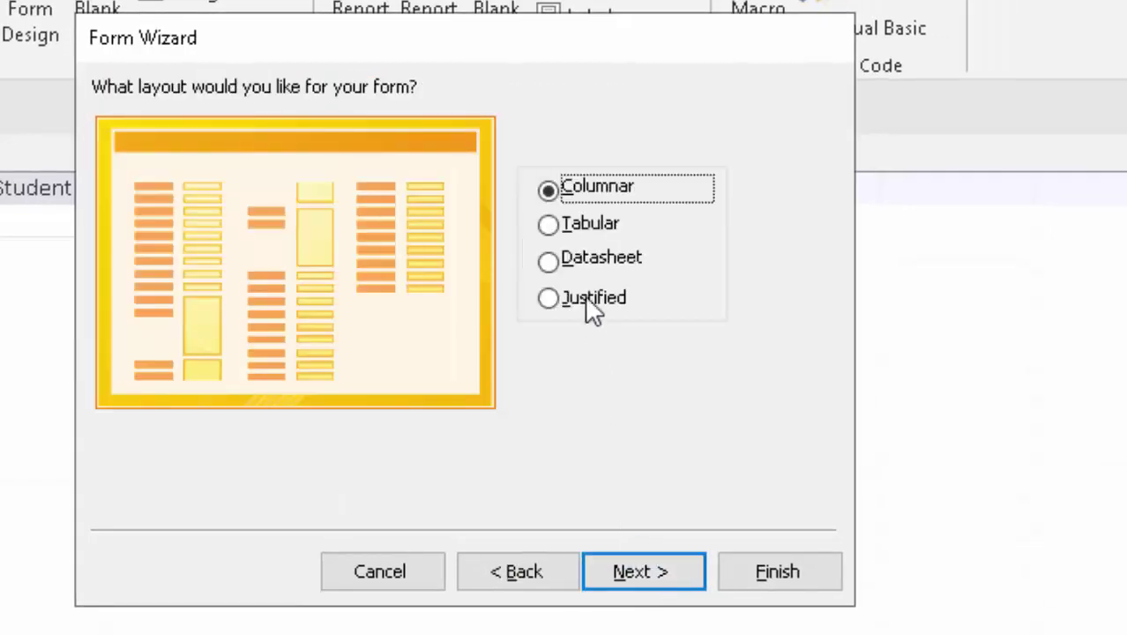
left_click(645, 575)
left_click(526, 414)
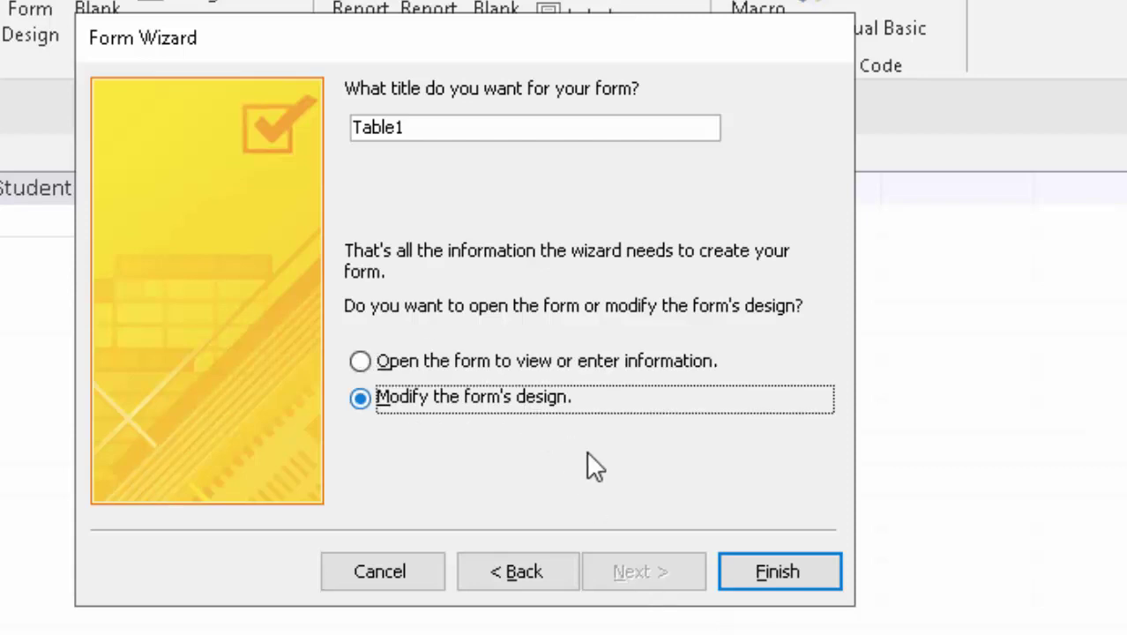
left_click(820, 582)
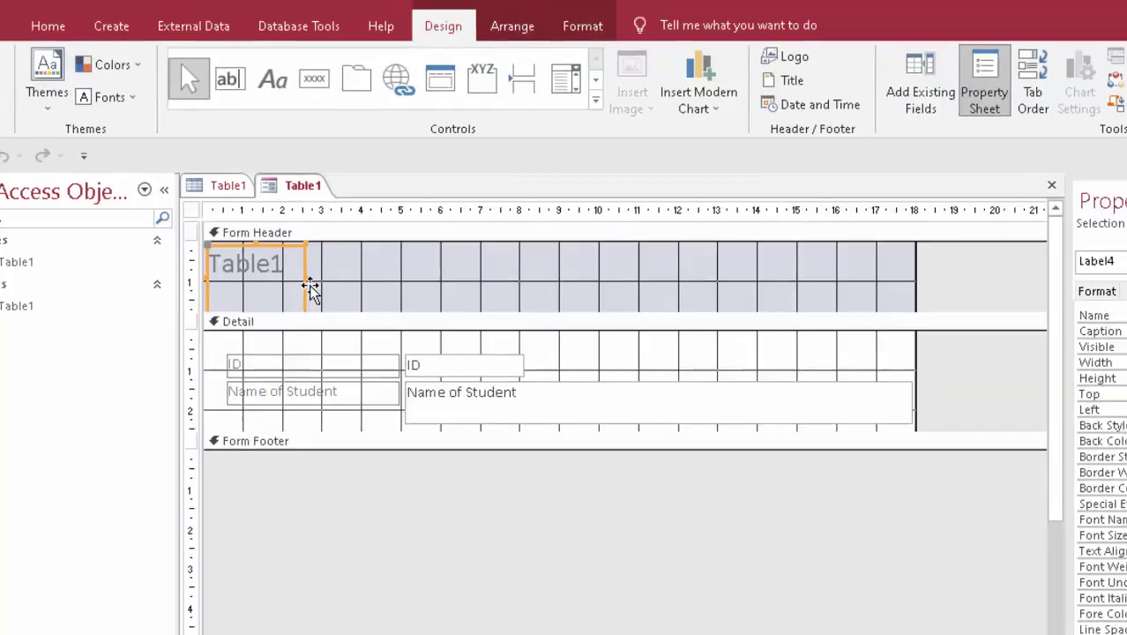
Step: Delete the Table1 title, enlarge the Detail section, and place a narrower Name of Student box beside ID
key("Delete")
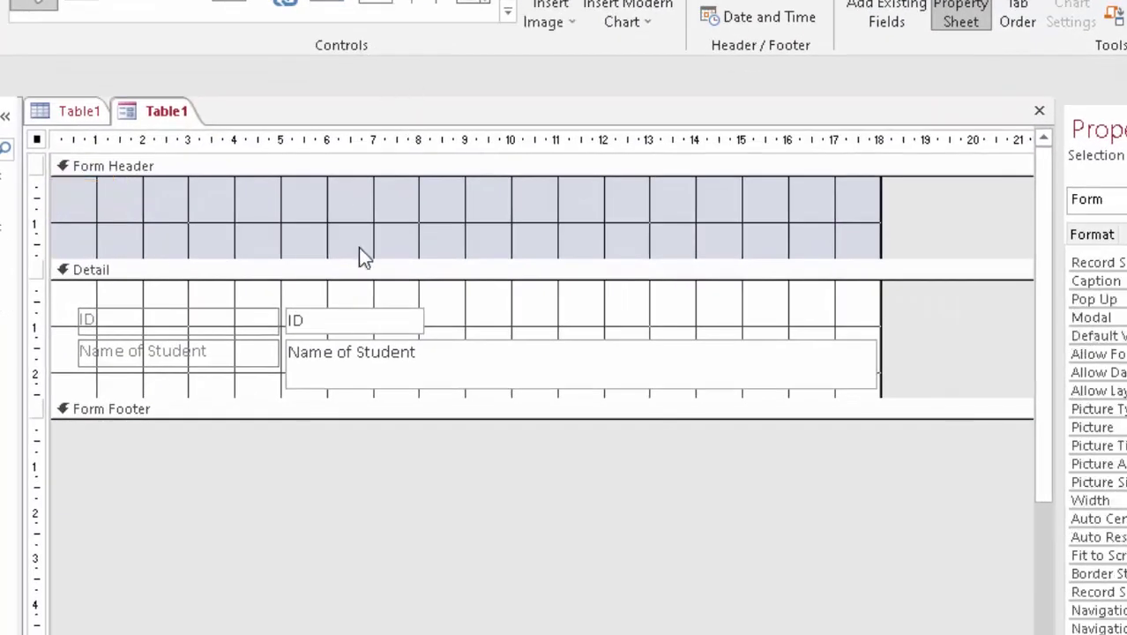
left_click_drag(410, 397, 398, 608)
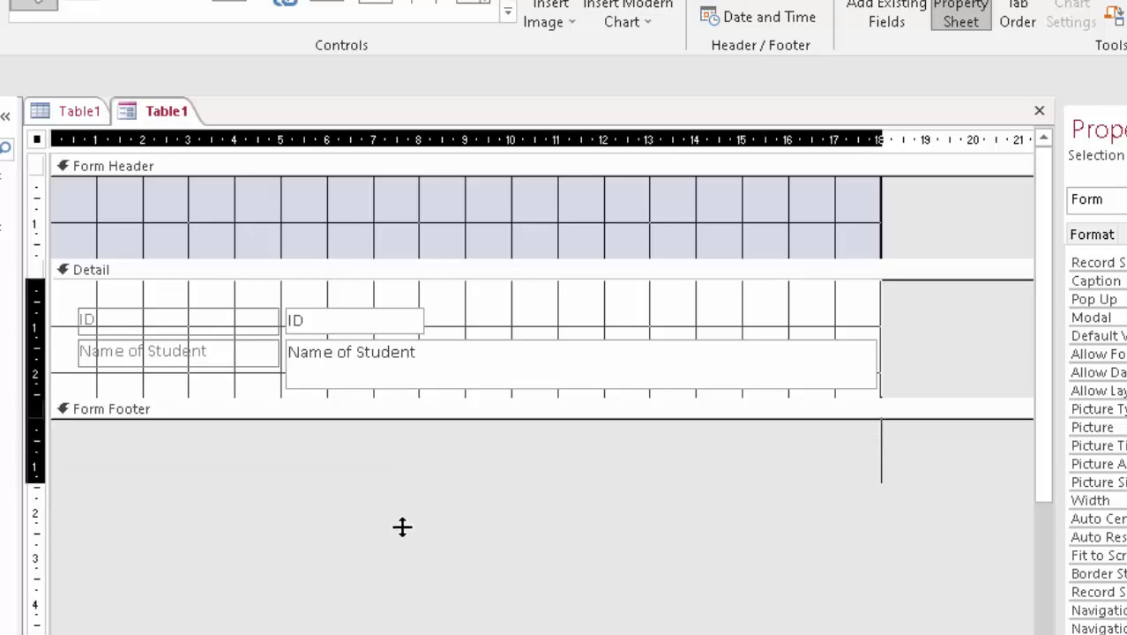
left_click(708, 383)
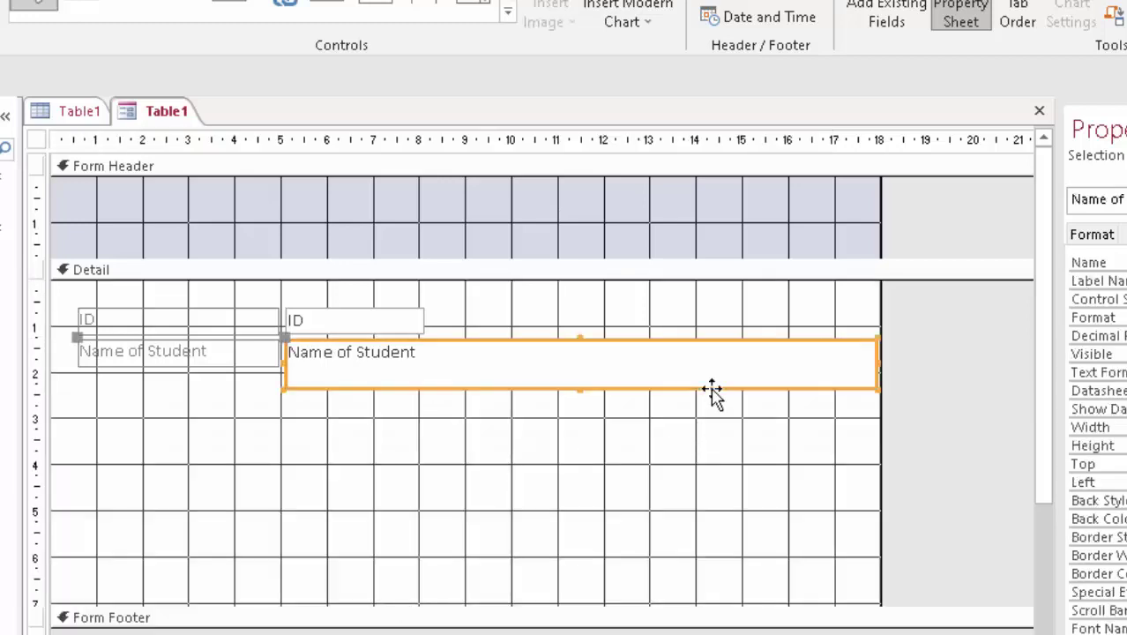
left_click_drag(876, 360, 450, 365)
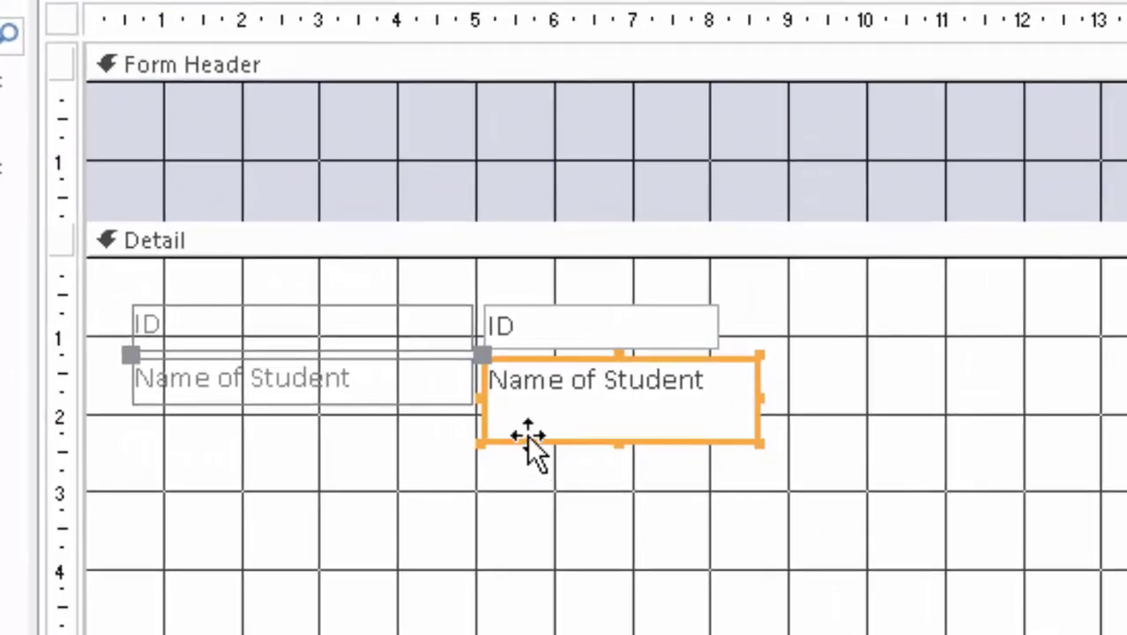
mouse_move(528, 434)
left_mouse_down()
mouse_move(715, 504)
mouse_move(1119, 377)
left_mouse_up()
Step: Narrow the ID label and text box and move the box closer to its label
left_click(661, 346)
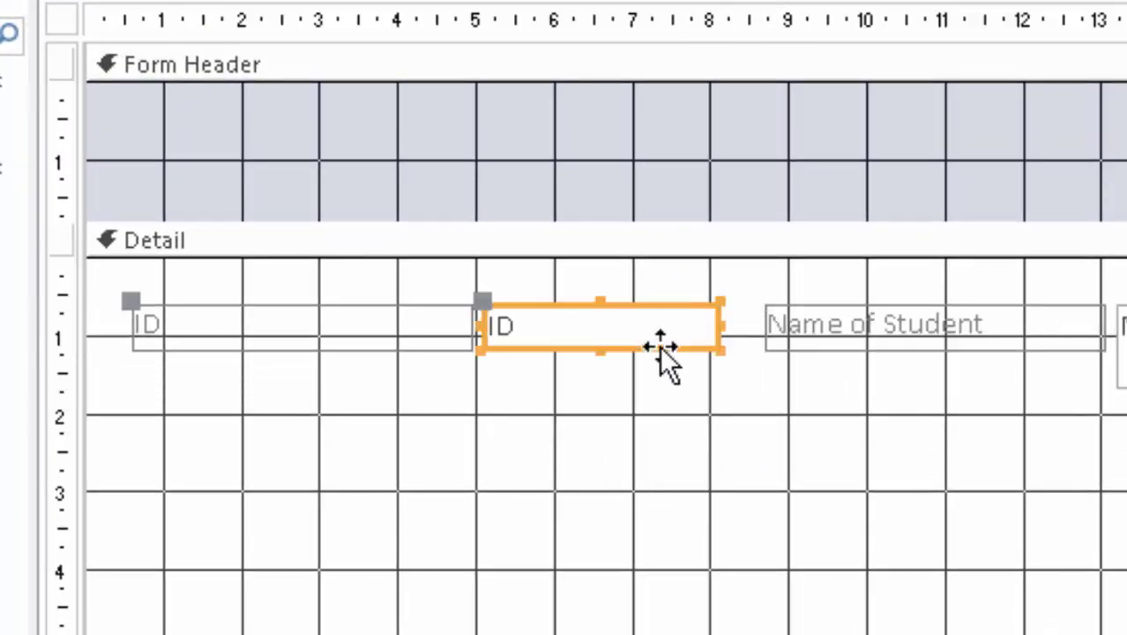
left_click_drag(718, 325, 586, 328)
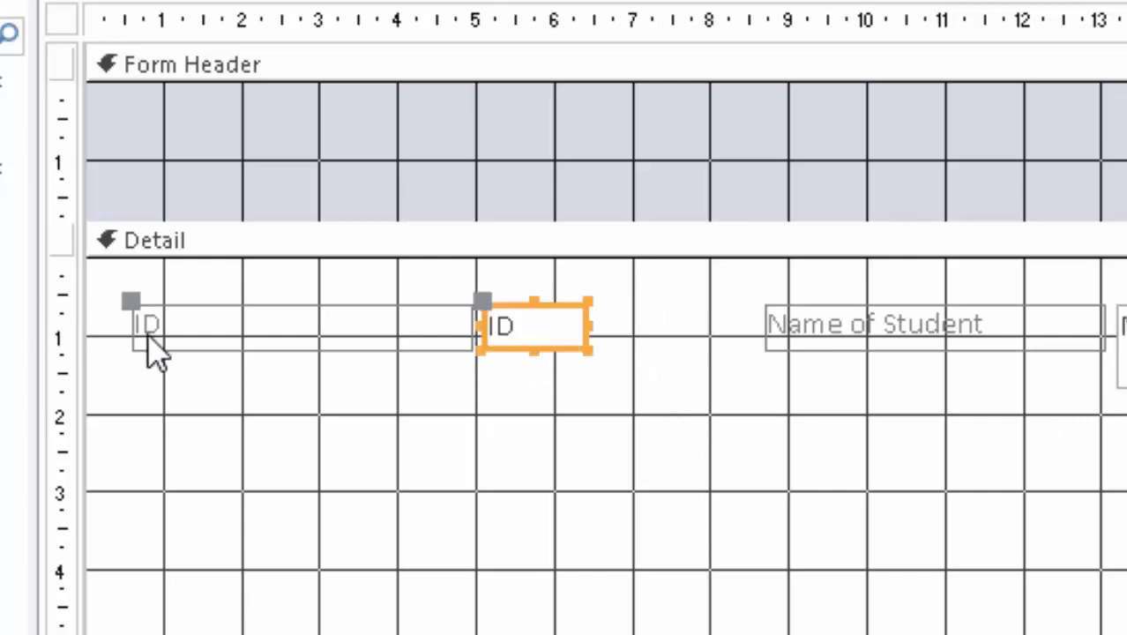
left_click(298, 346)
left_click_drag(467, 326, 240, 346)
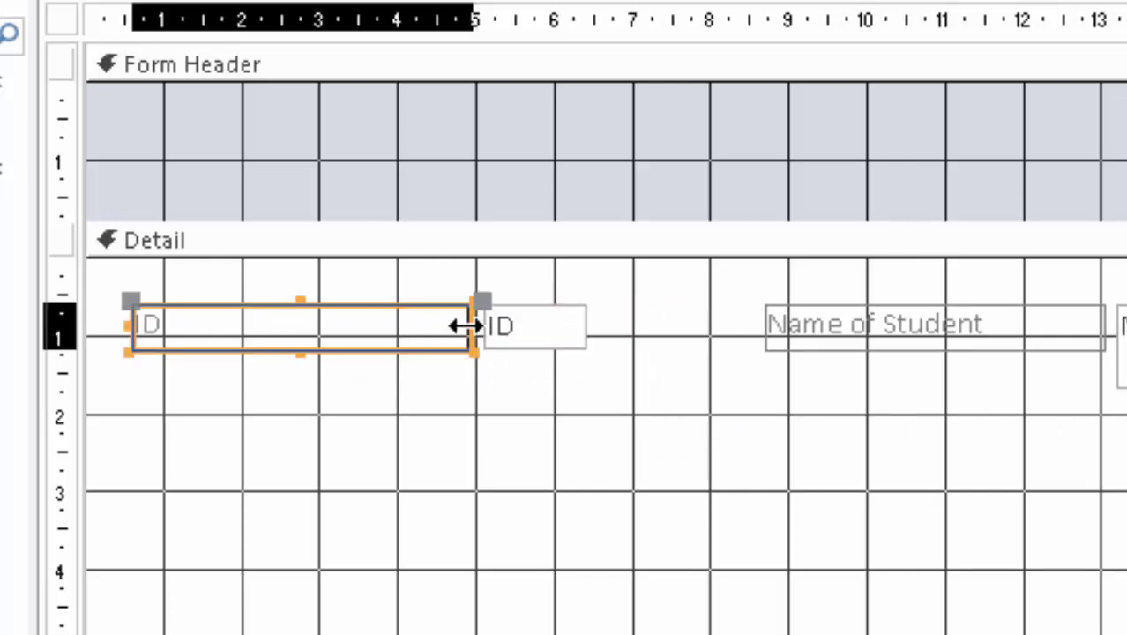
left_click_drag(528, 345, 345, 344)
left_click(490, 351)
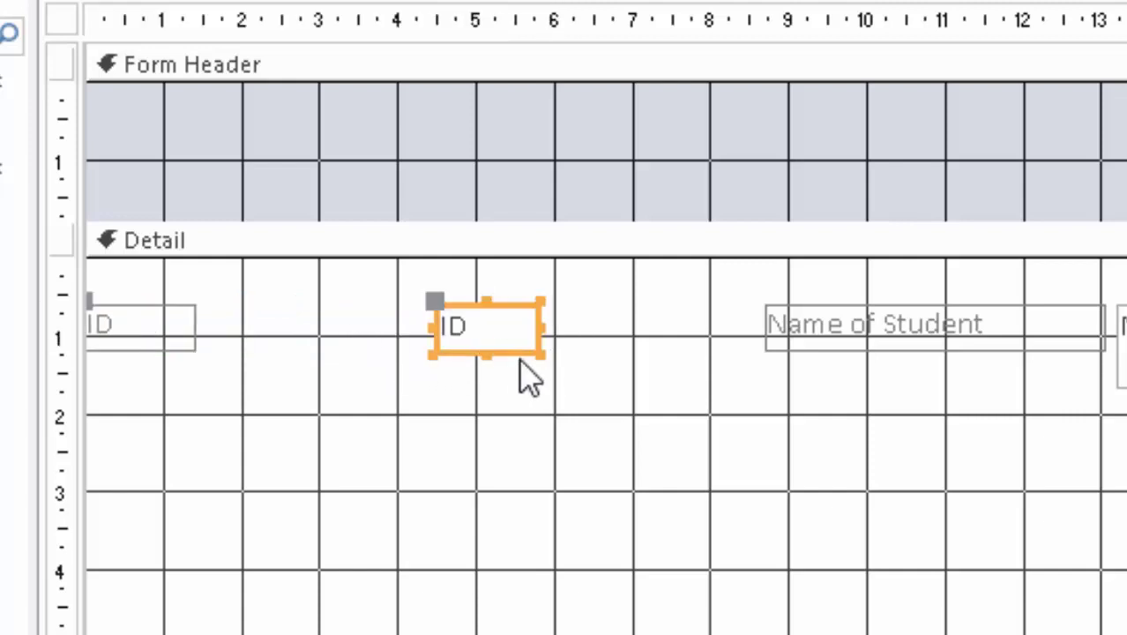
left_click_drag(514, 354, 357, 355)
Step: Shrink the Form Header to a thin strip, then shorten and shift the Name of Student label and box left
left_click(317, 366)
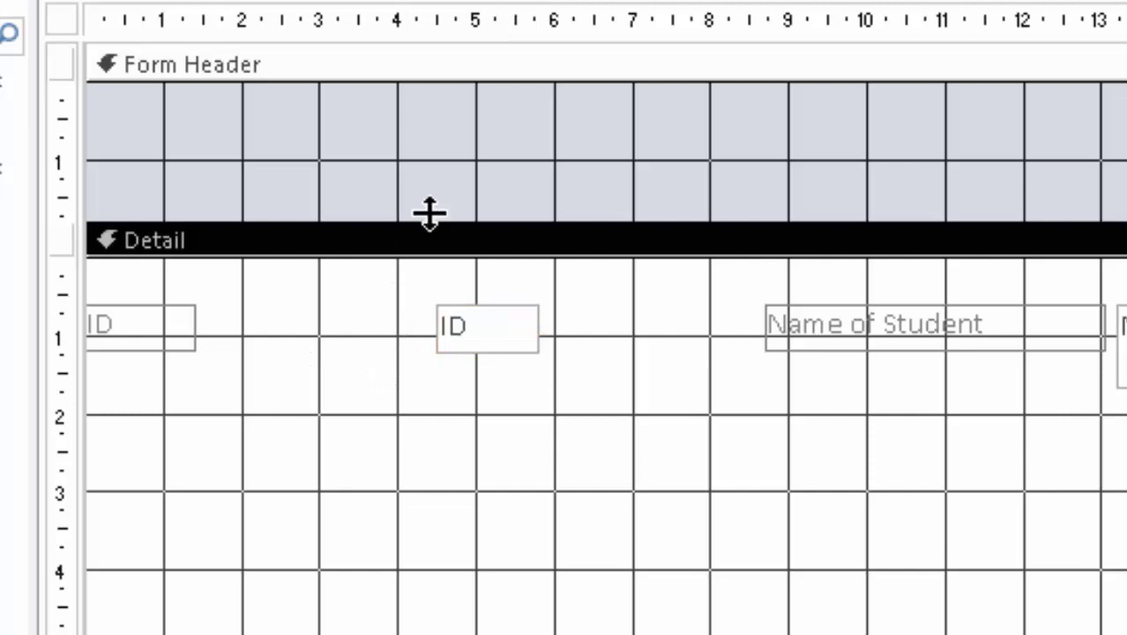
left_click_drag(430, 217, 440, 41)
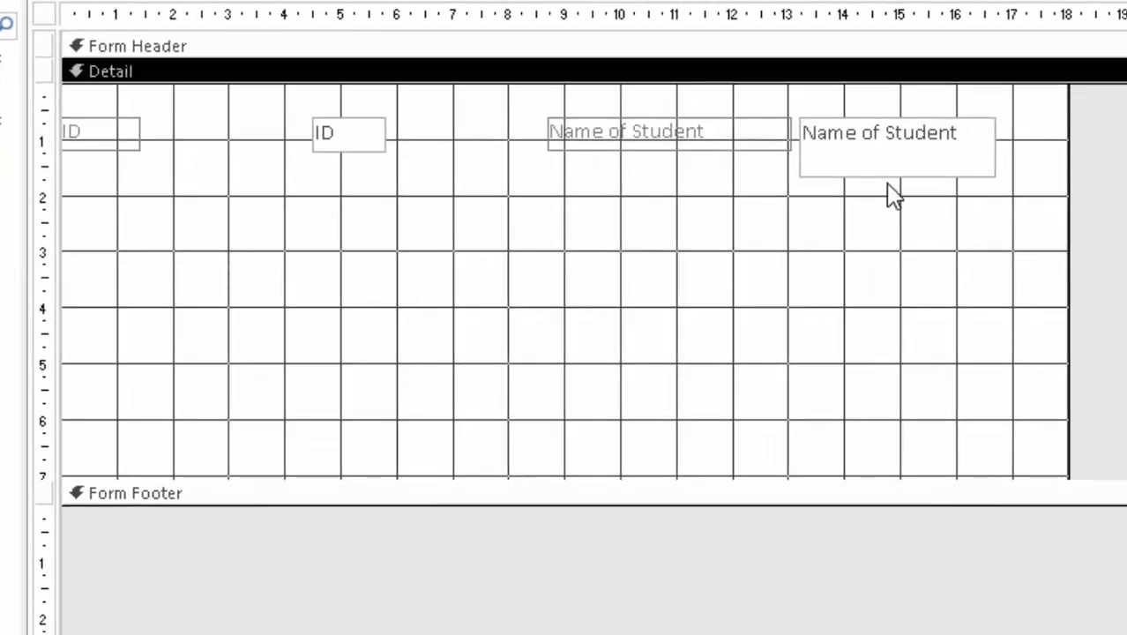
left_click(906, 173)
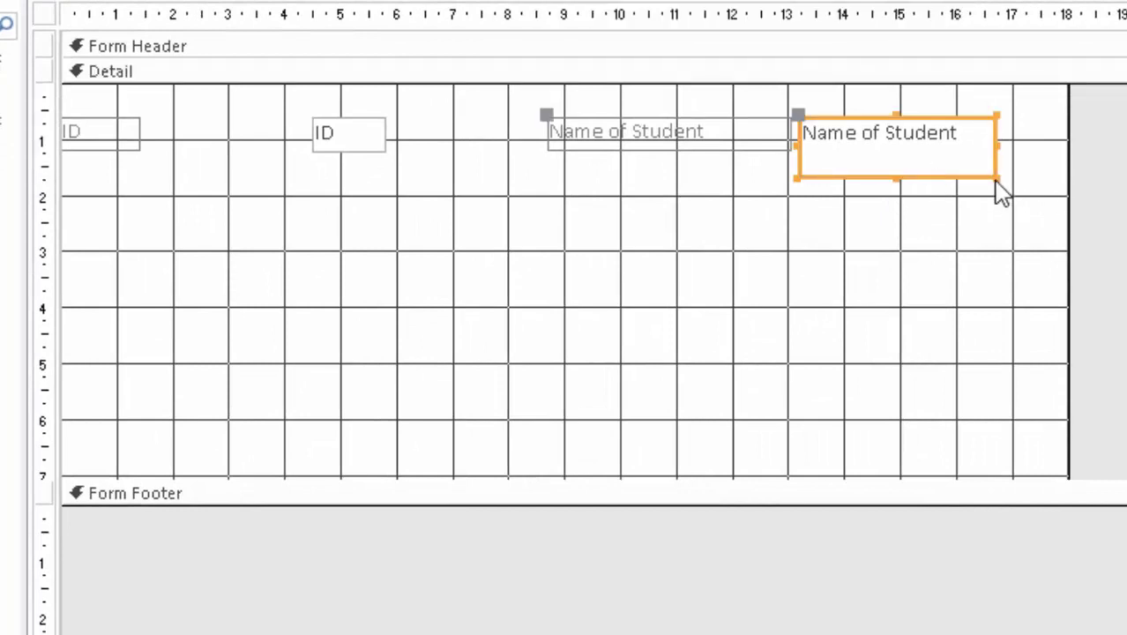
left_click_drag(995, 177, 986, 152)
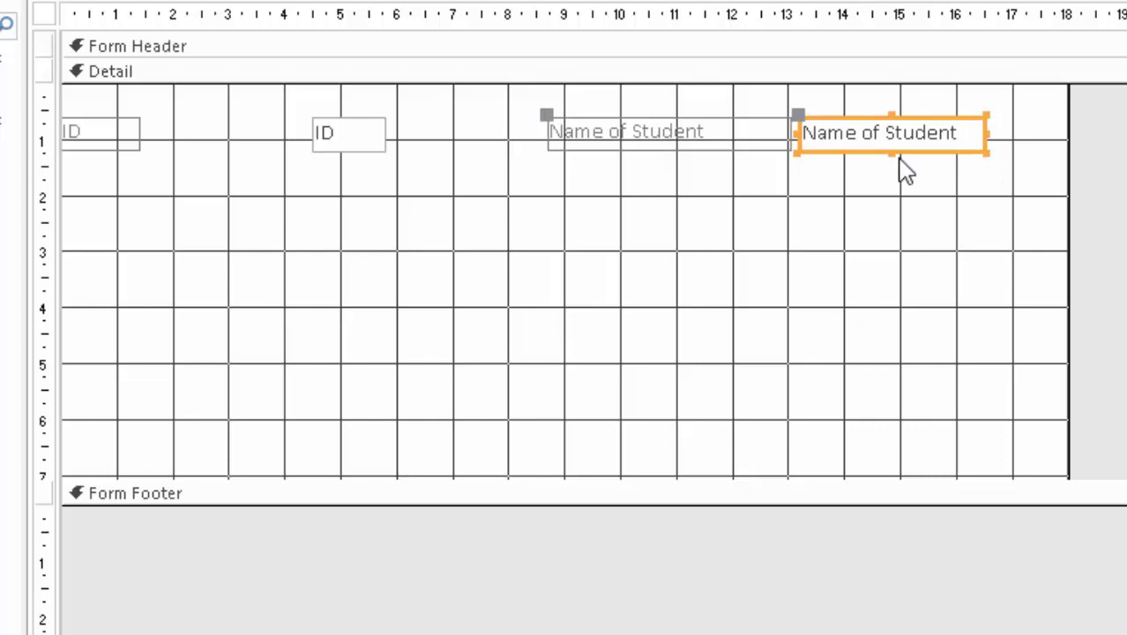
left_click(775, 143)
left_click_drag(791, 132, 724, 134)
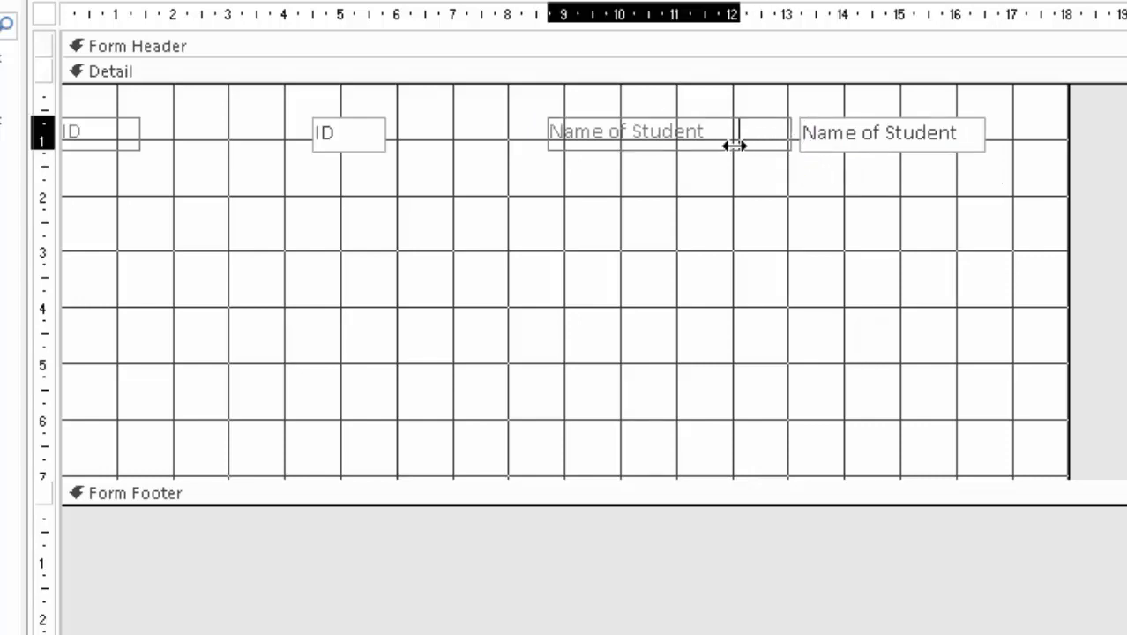
left_click_drag(834, 147, 788, 148)
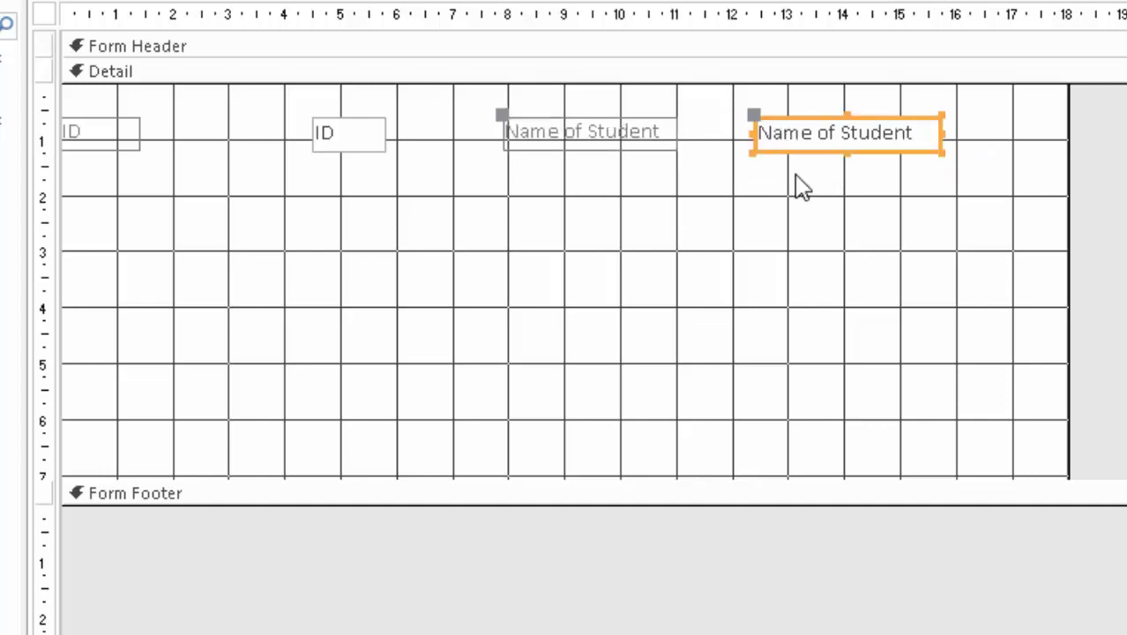
left_click(736, 299)
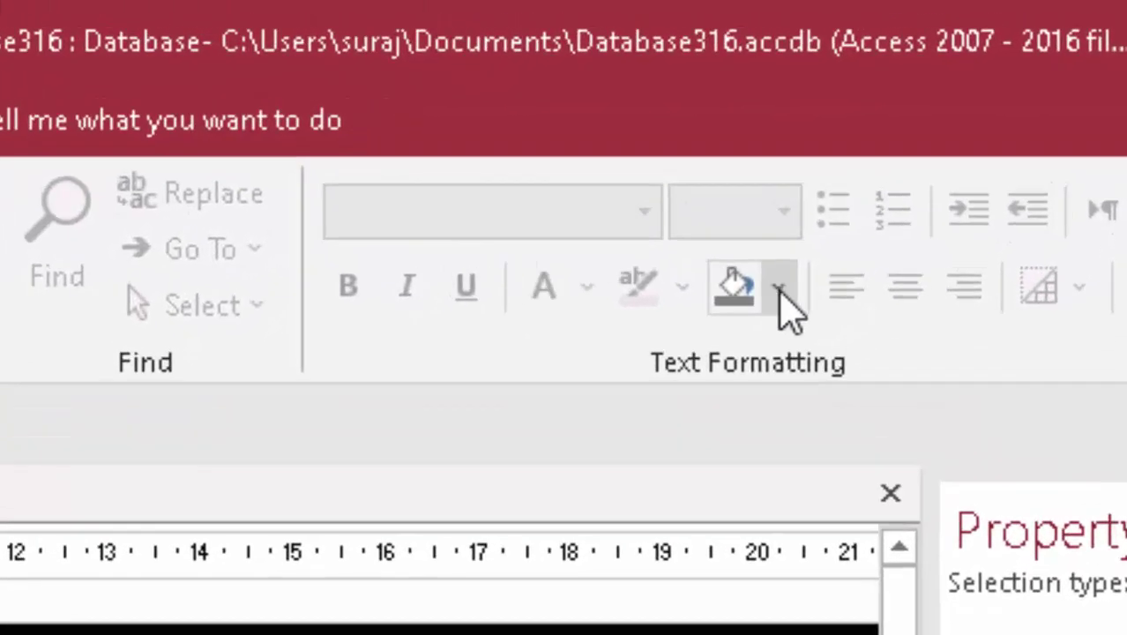
Step: Fill the Detail section's background with light peach
left_click(779, 289)
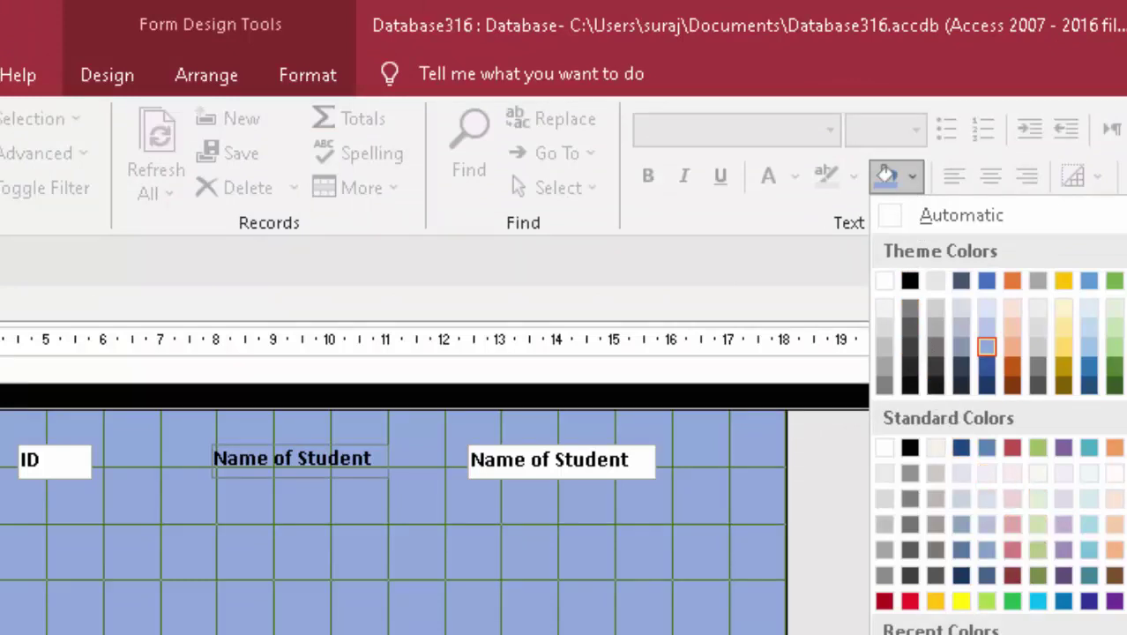
left_click(1114, 523)
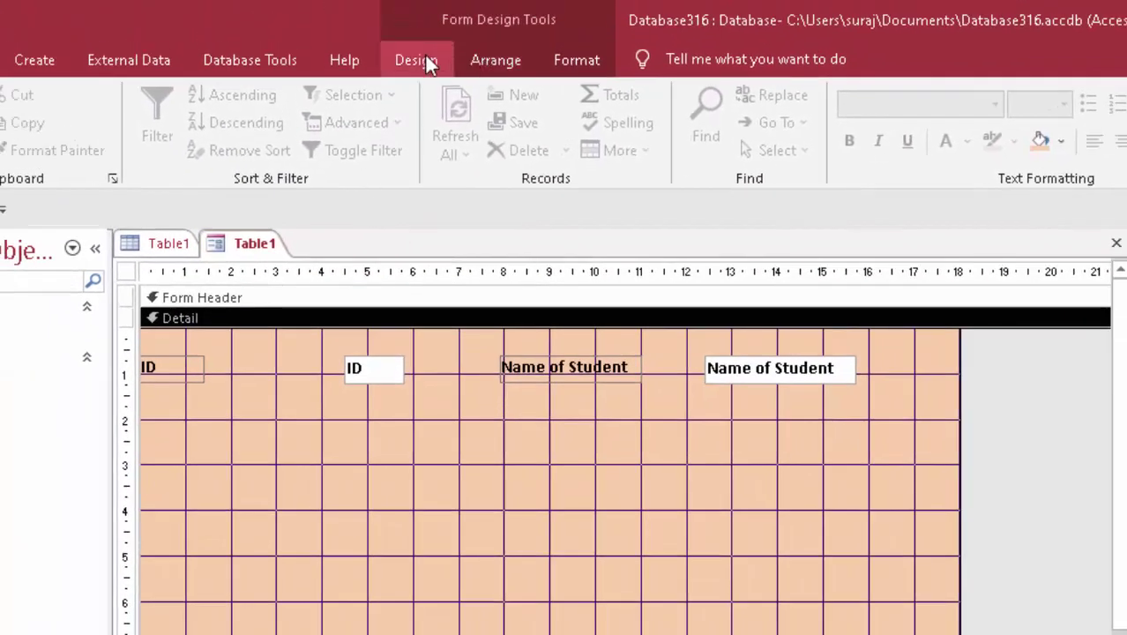
left_click(426, 60)
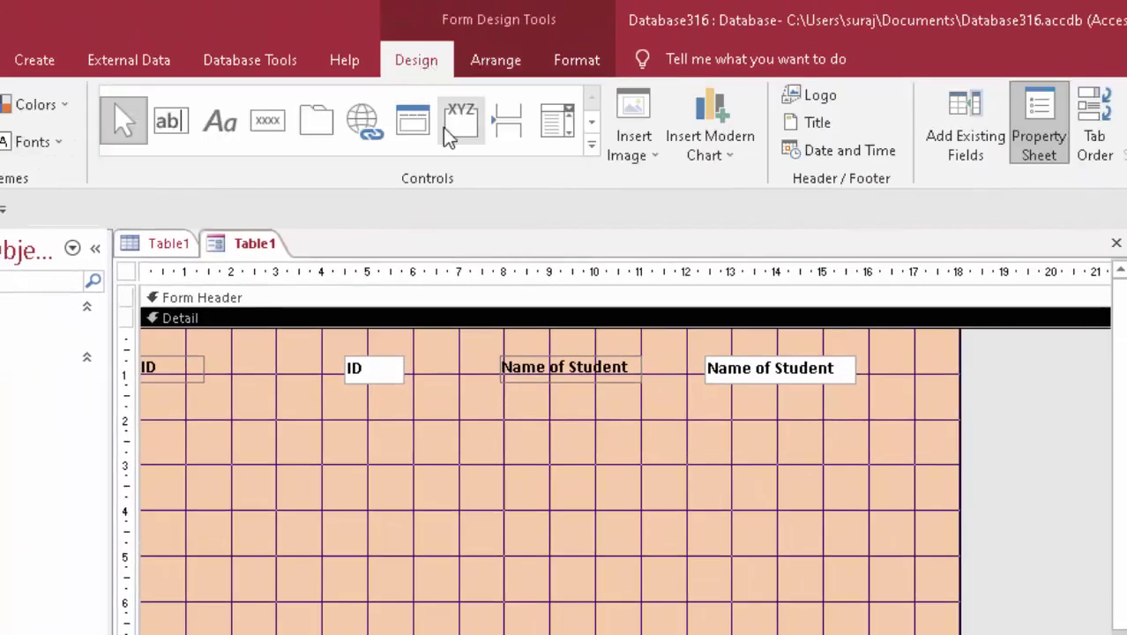
Step: Draw a button below the ID box without the wizard and clear its Command5 caption
left_click(267, 121)
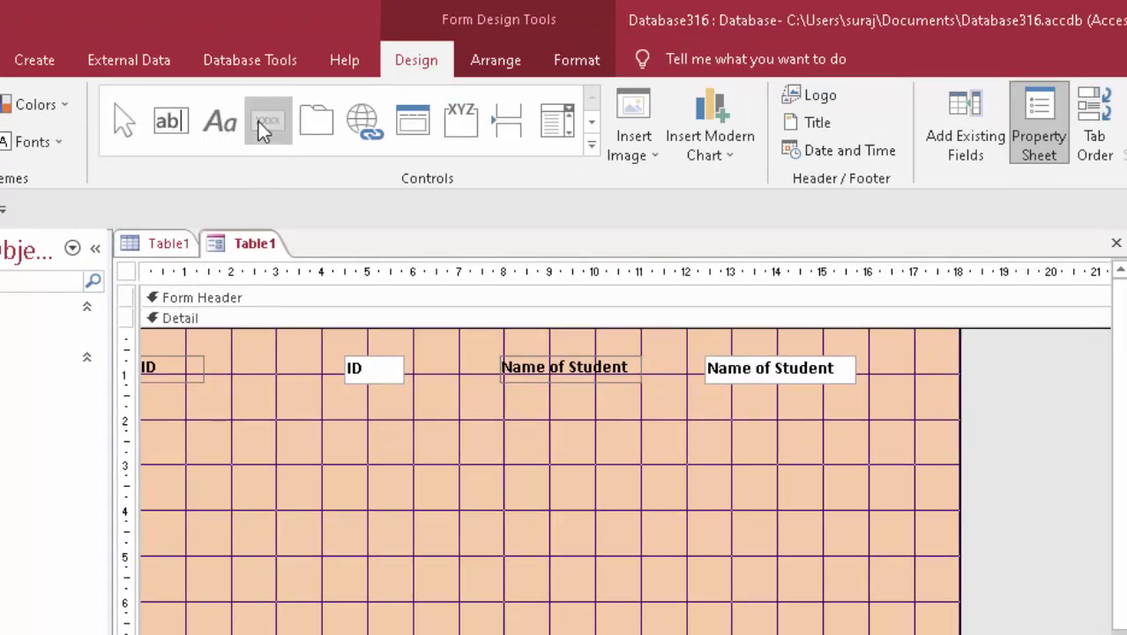
left_click_drag(342, 454, 490, 495)
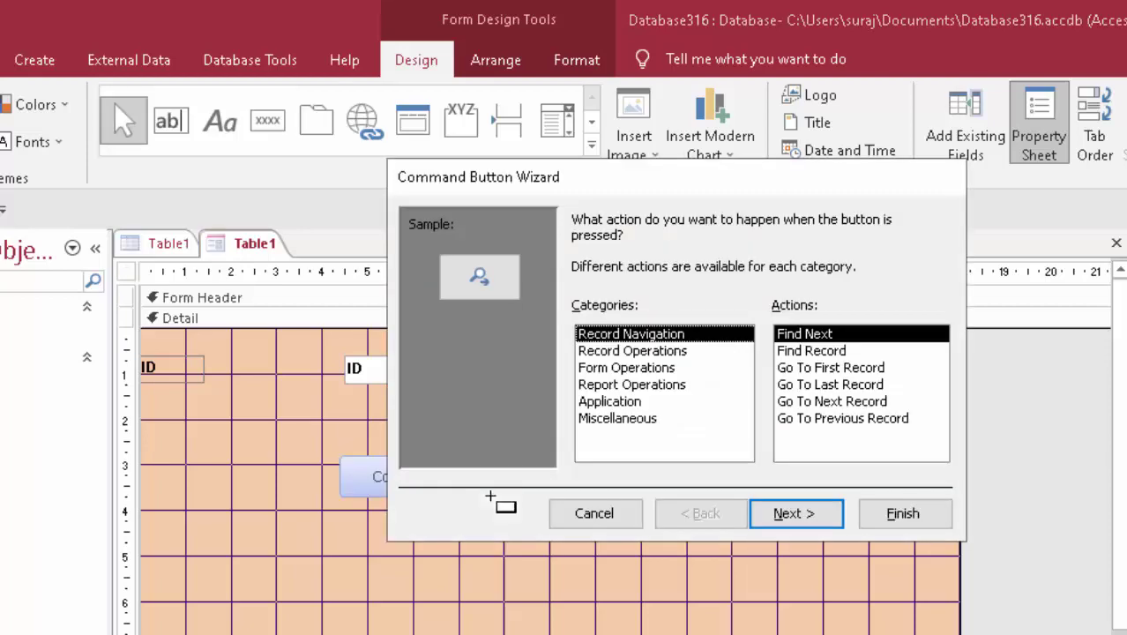
left_click(587, 518)
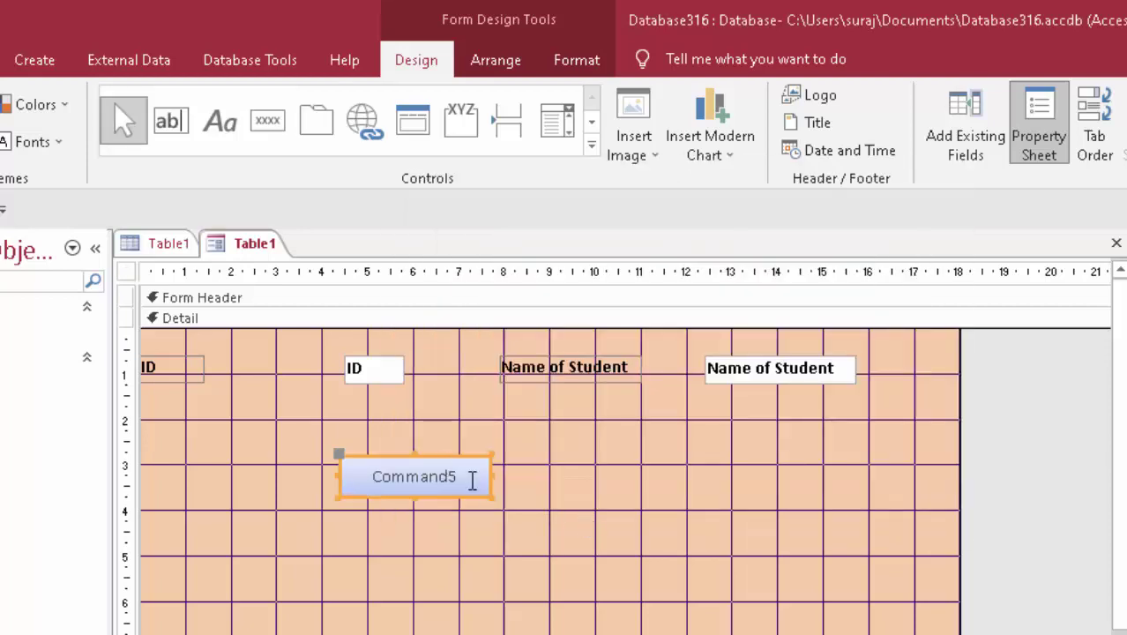
double_click(471, 479)
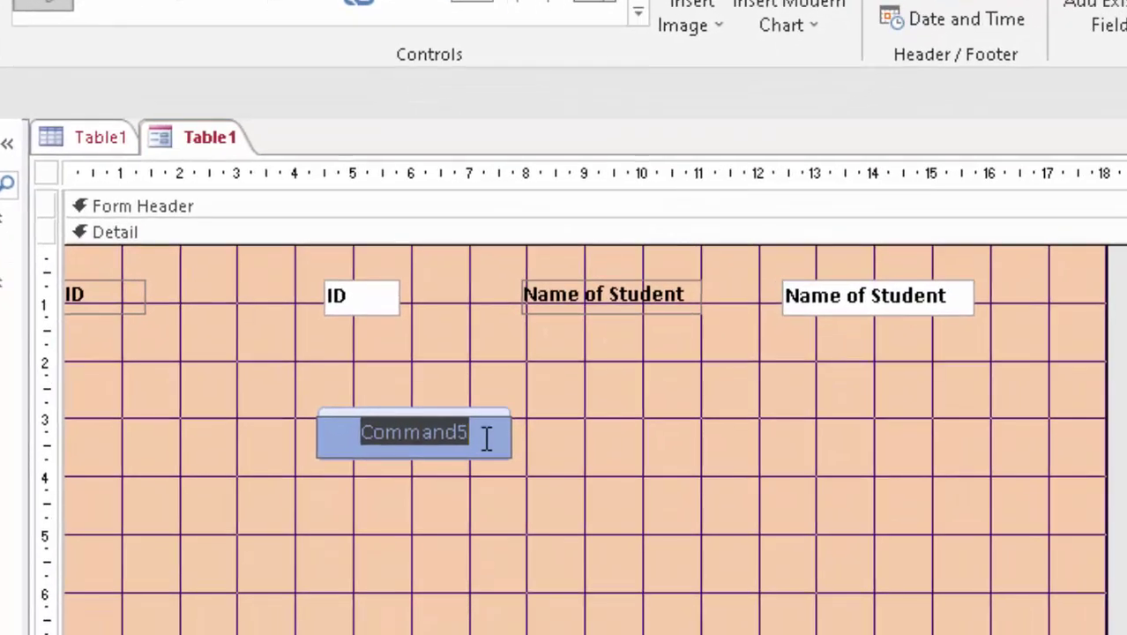
key("BackSpace")
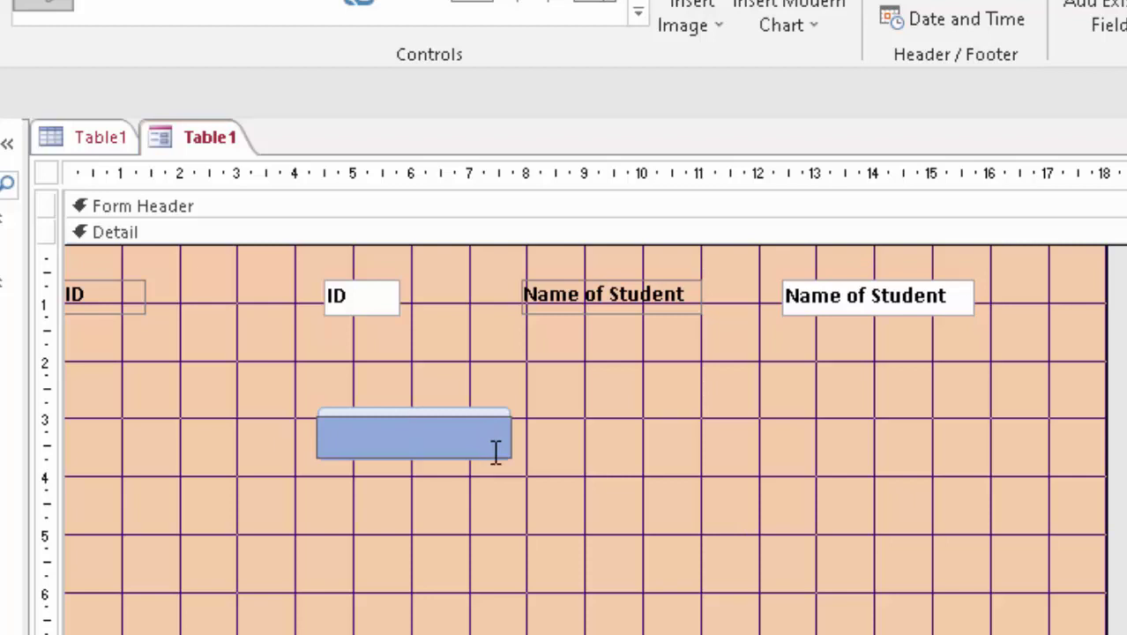
left_click(522, 545)
Step: Open the button's Click event in the VBA Code Builder
right_click(422, 443)
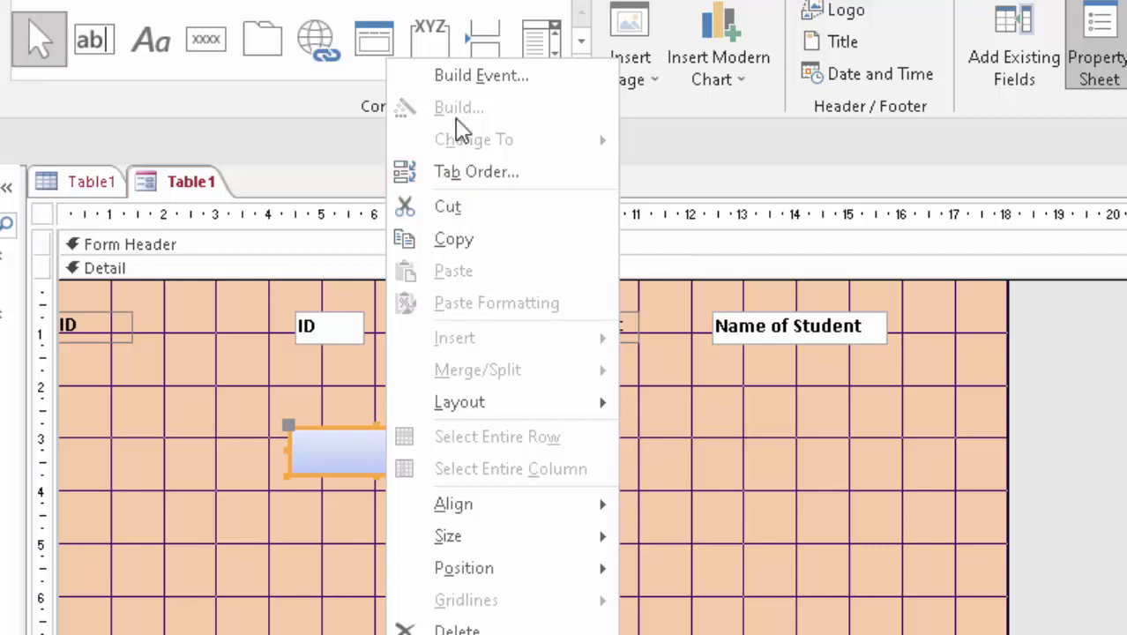
left_click(470, 77)
left_click(543, 203)
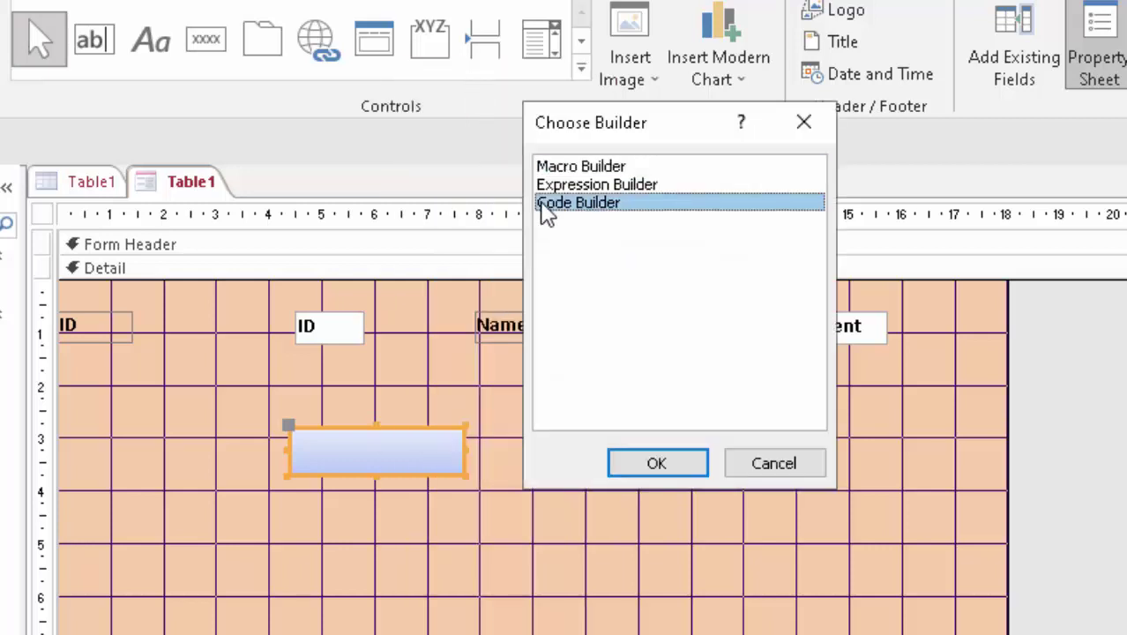
left_click(697, 460)
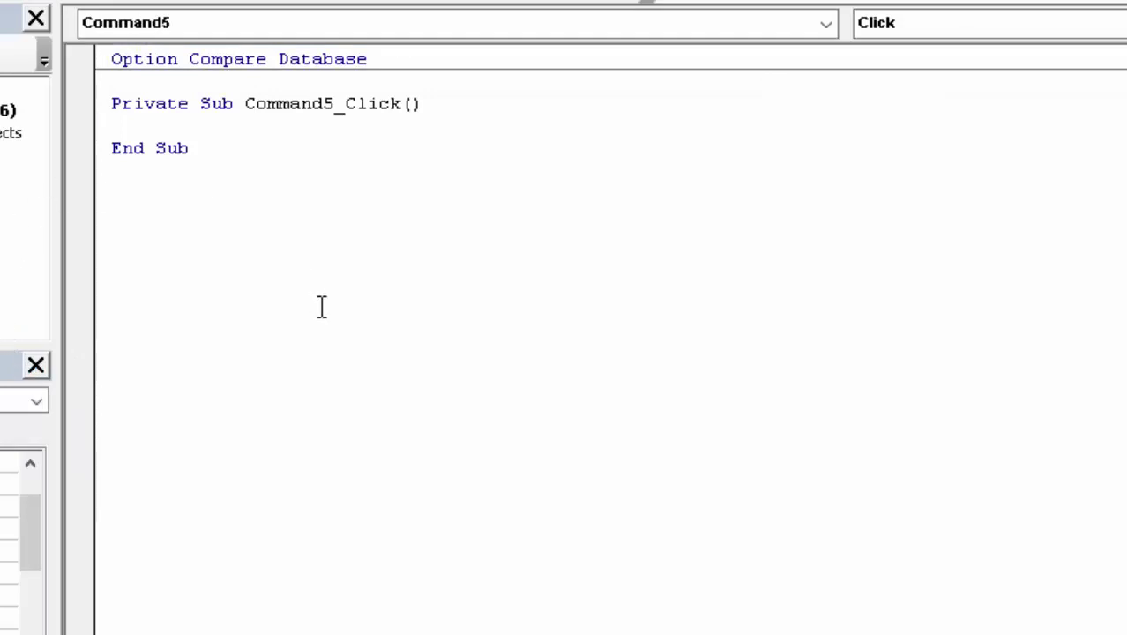
Step: Write MsgBox "Hello,you,are with Suraj Sir" in Command5_Click, save it, and return to Access
type("Msg")
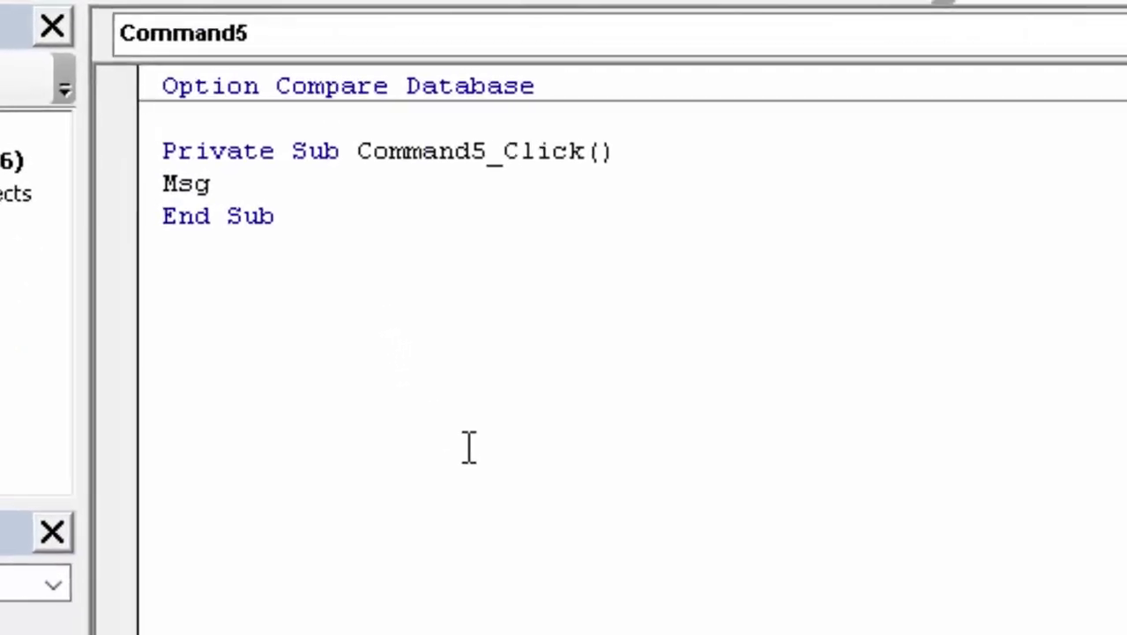
type("Box")
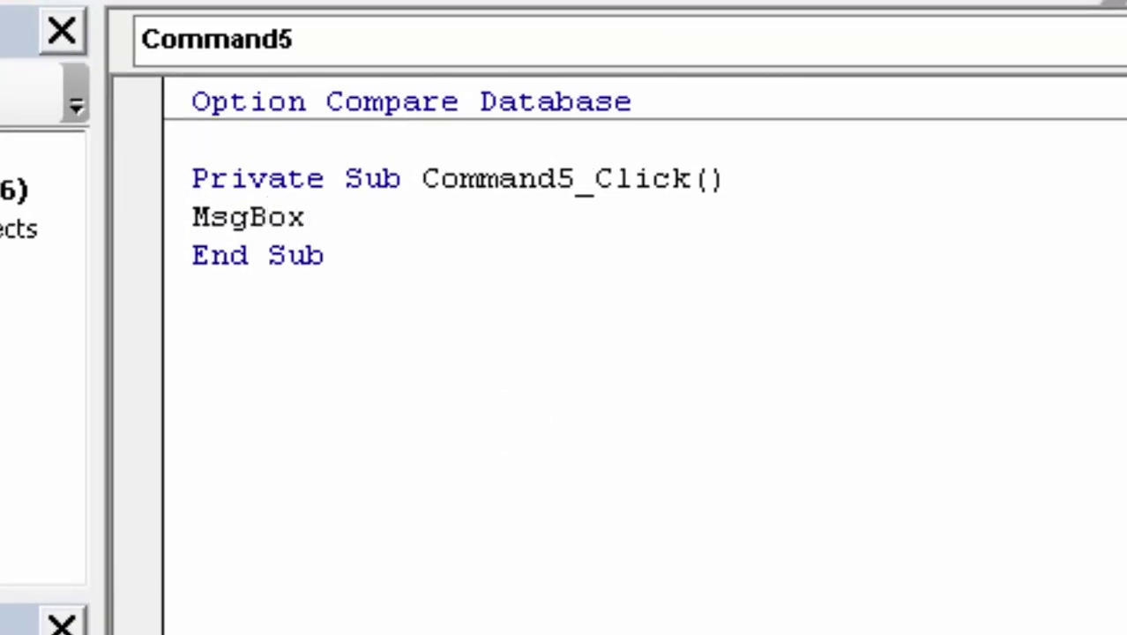
type(" \"")
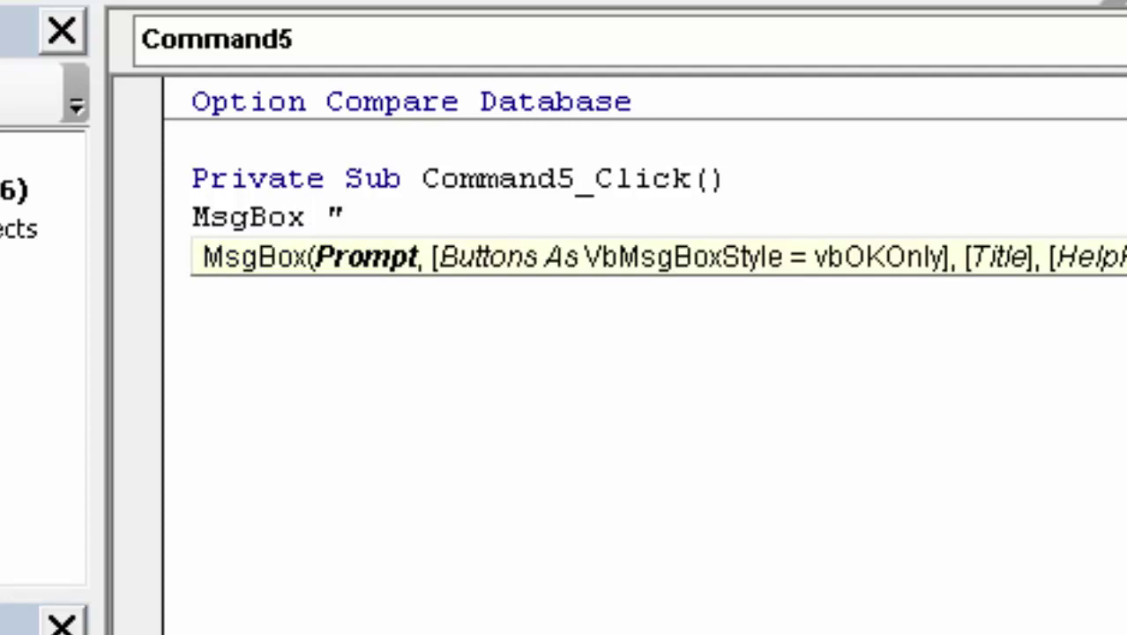
type("He")
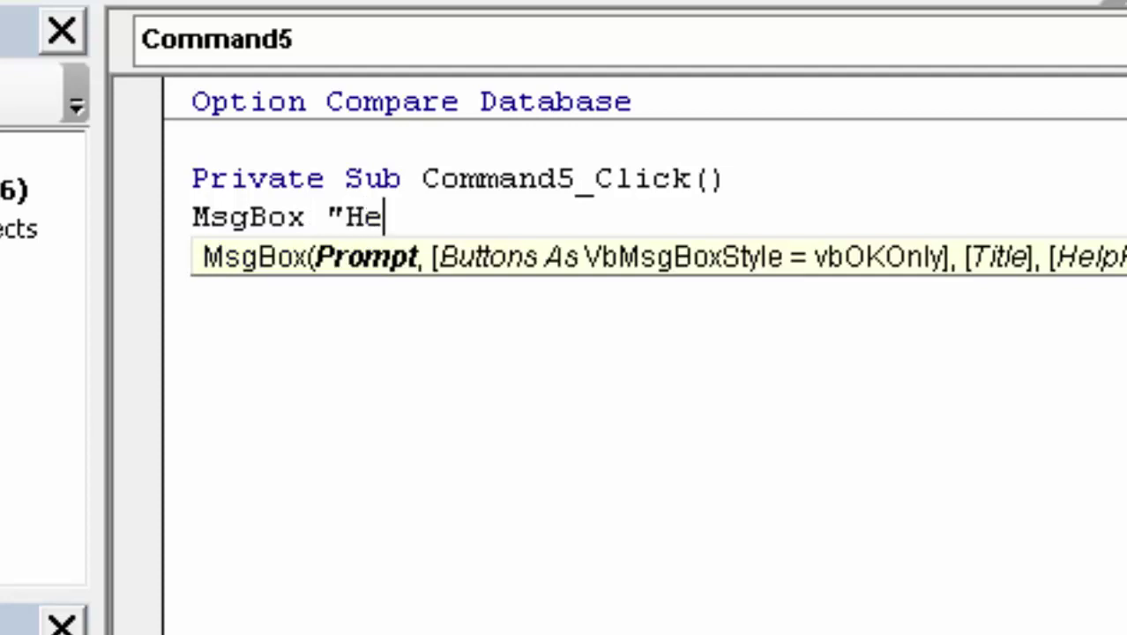
type("llo")
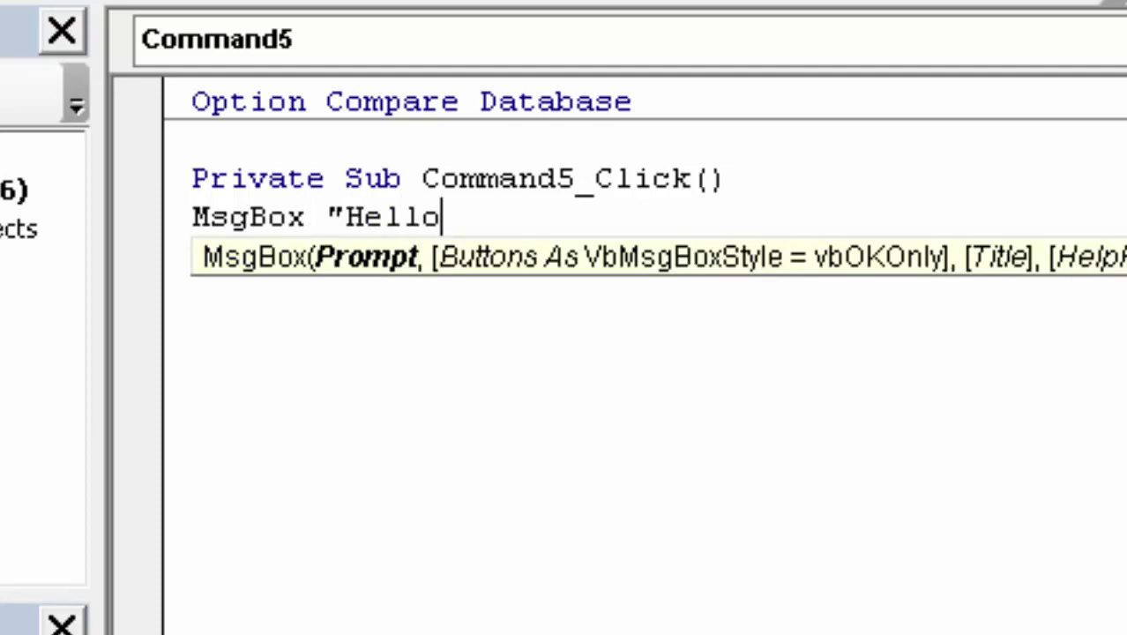
type(",you,are with Su")
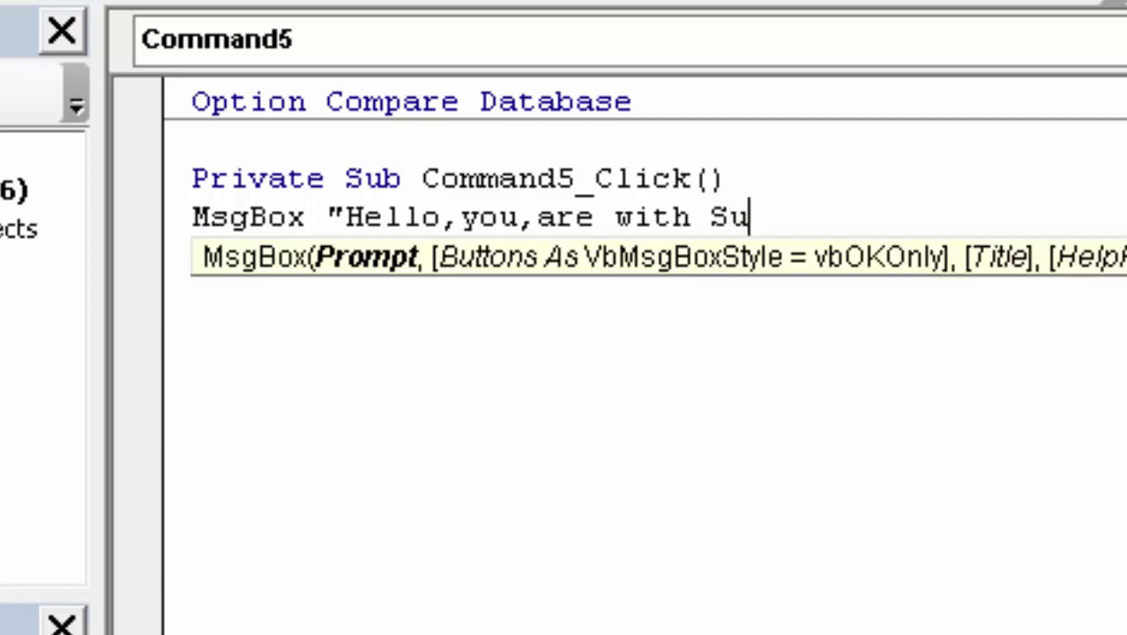
type("raj")
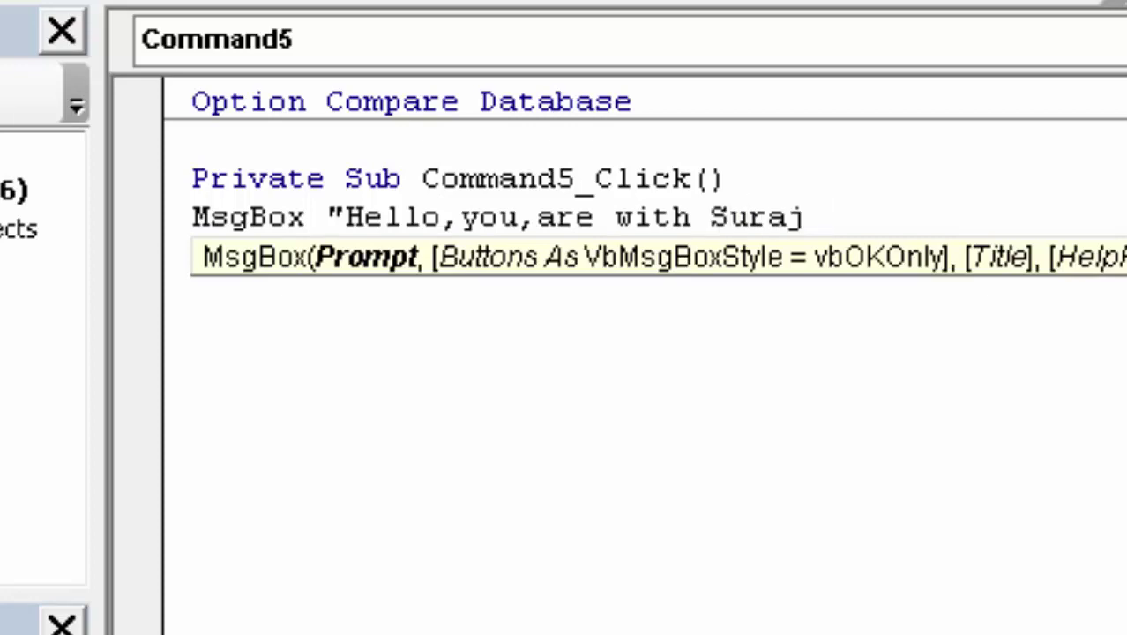
type("Sir")
type(":")
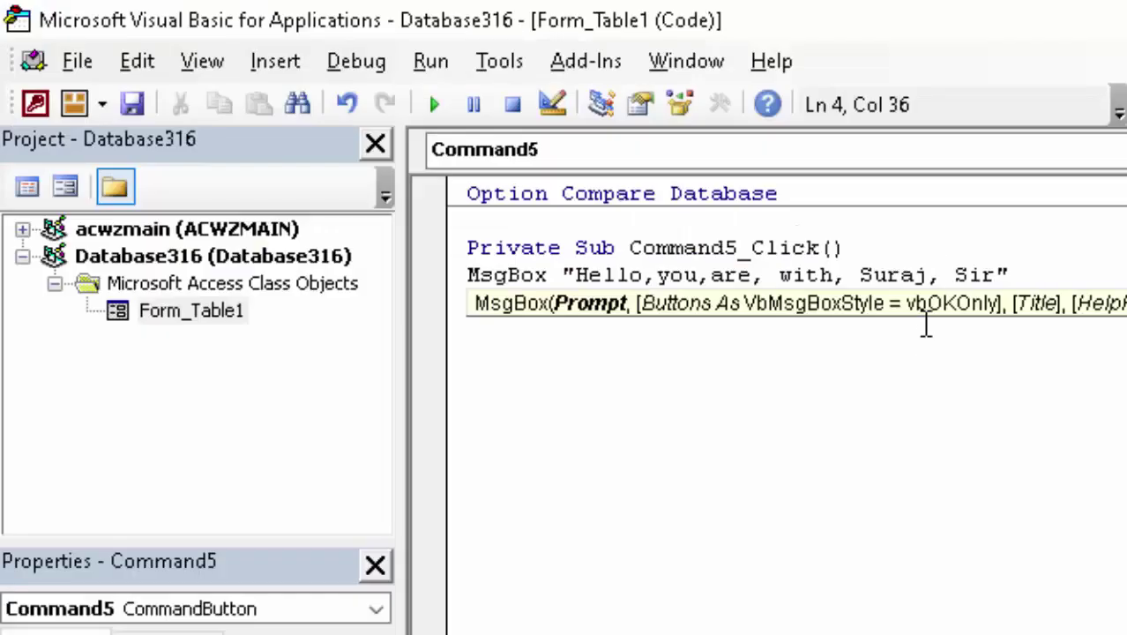
left_click(132, 103)
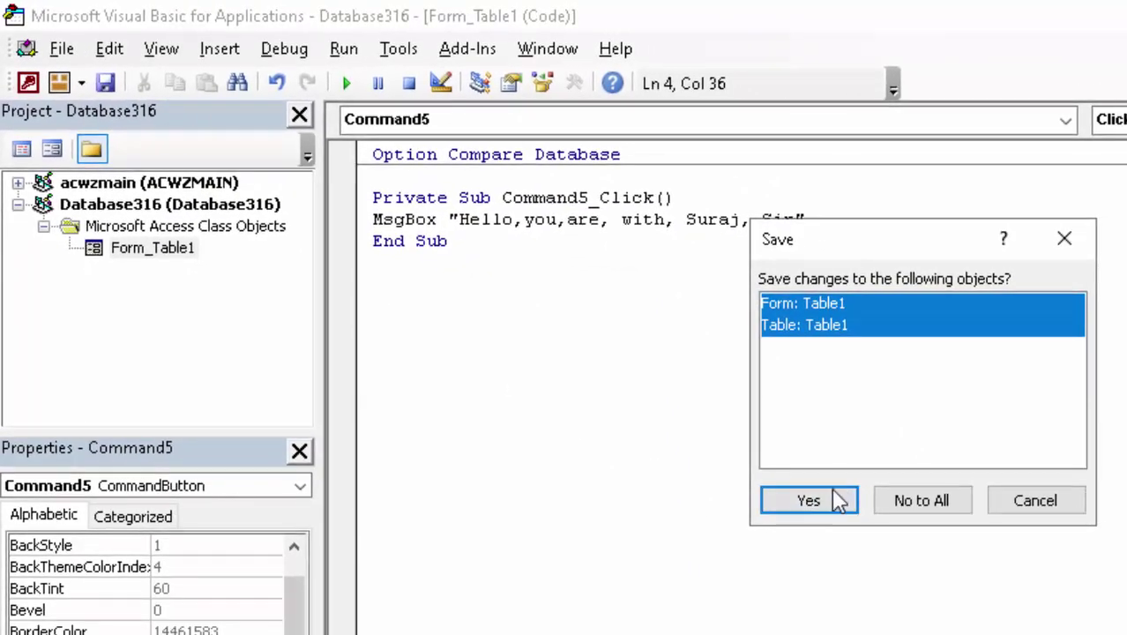
left_click(859, 520)
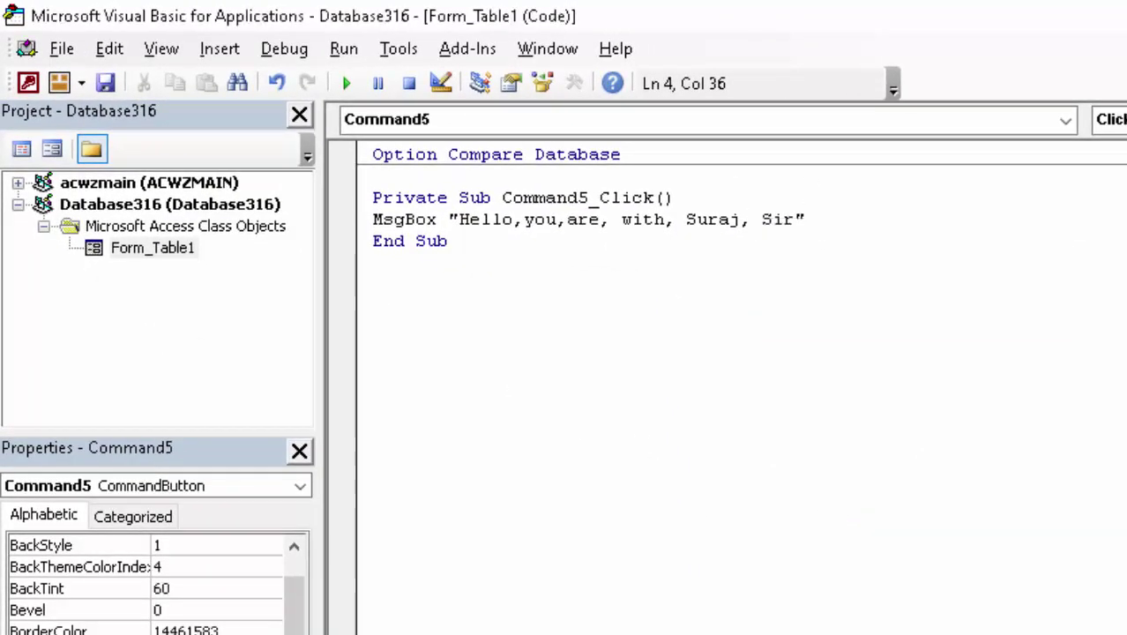
key("alt+F11")
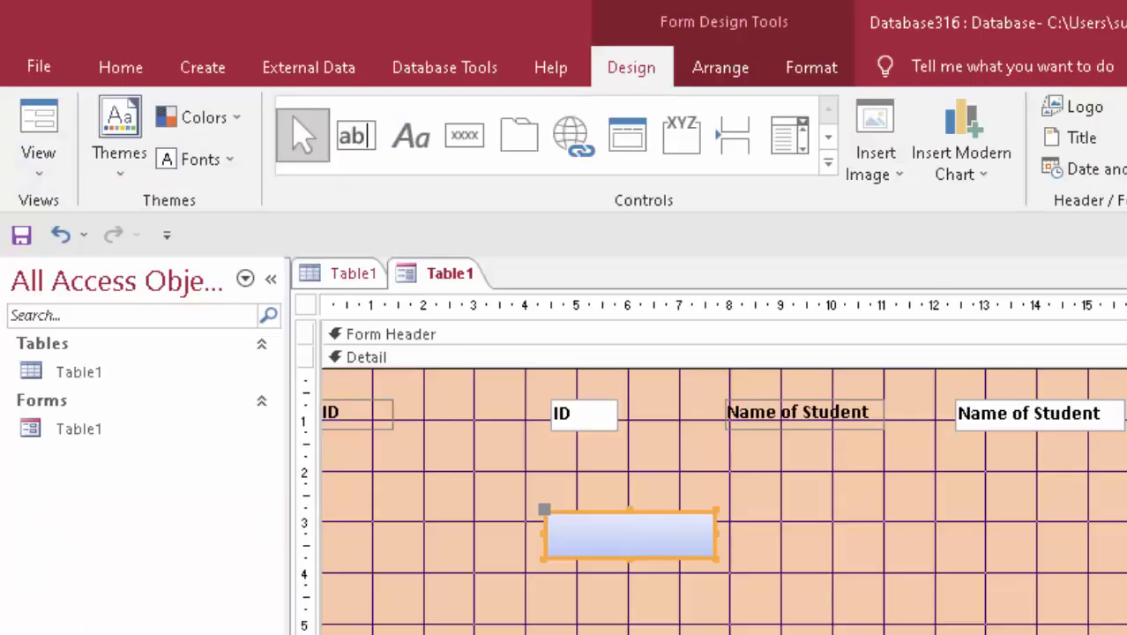
Step: Give the blank button the caption 'MessageBox'
left_click(671, 539)
type("Me")
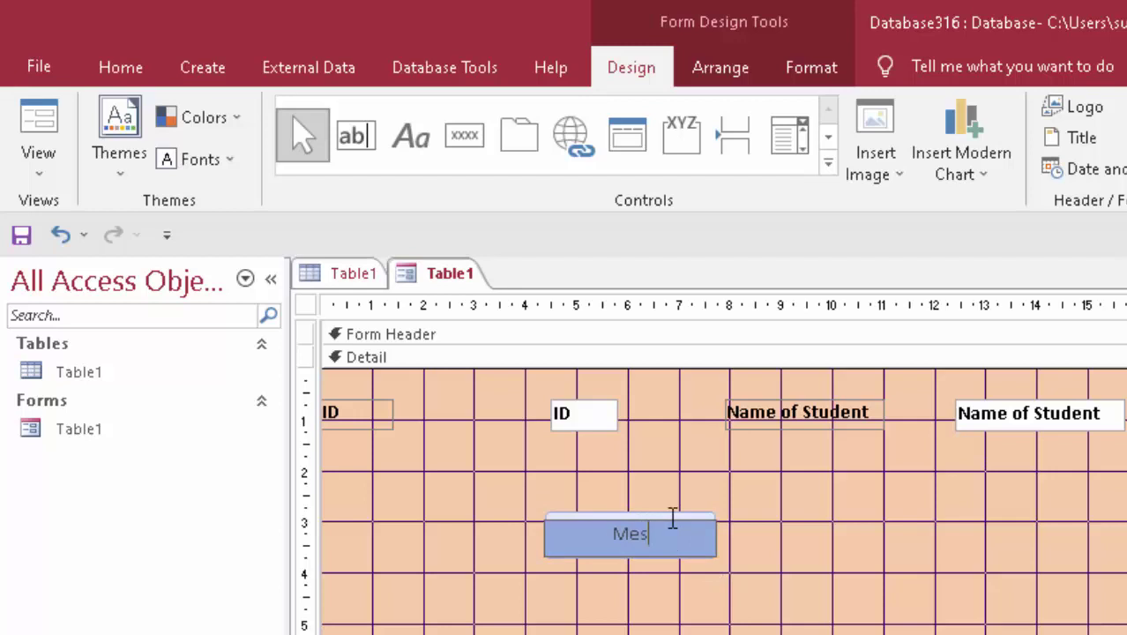
type("sag")
type("eBo")
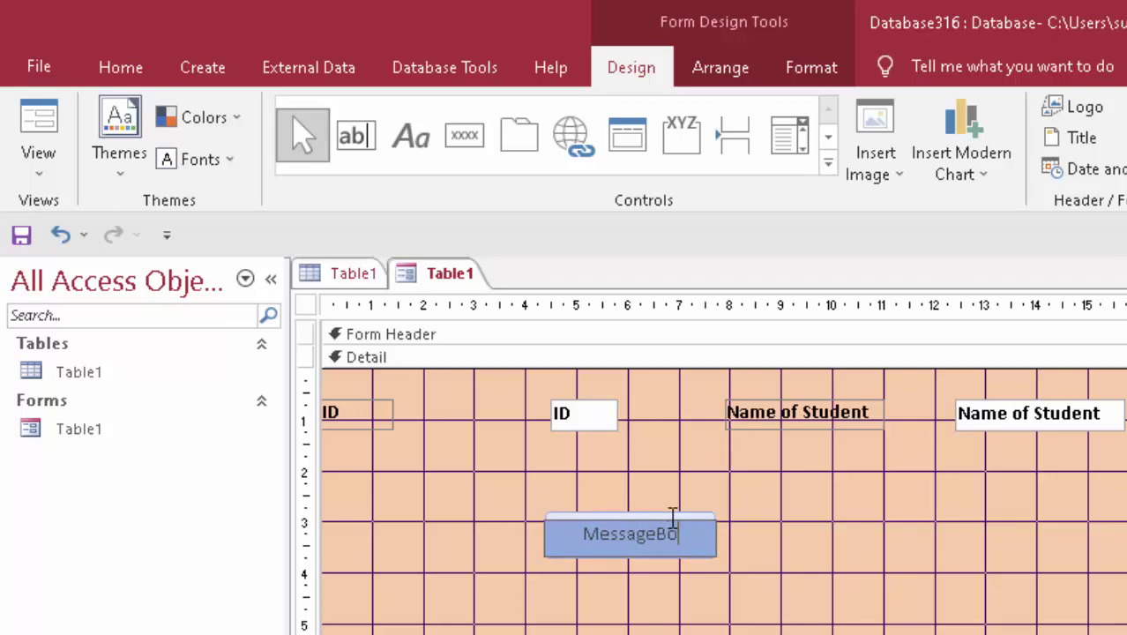
type("x")
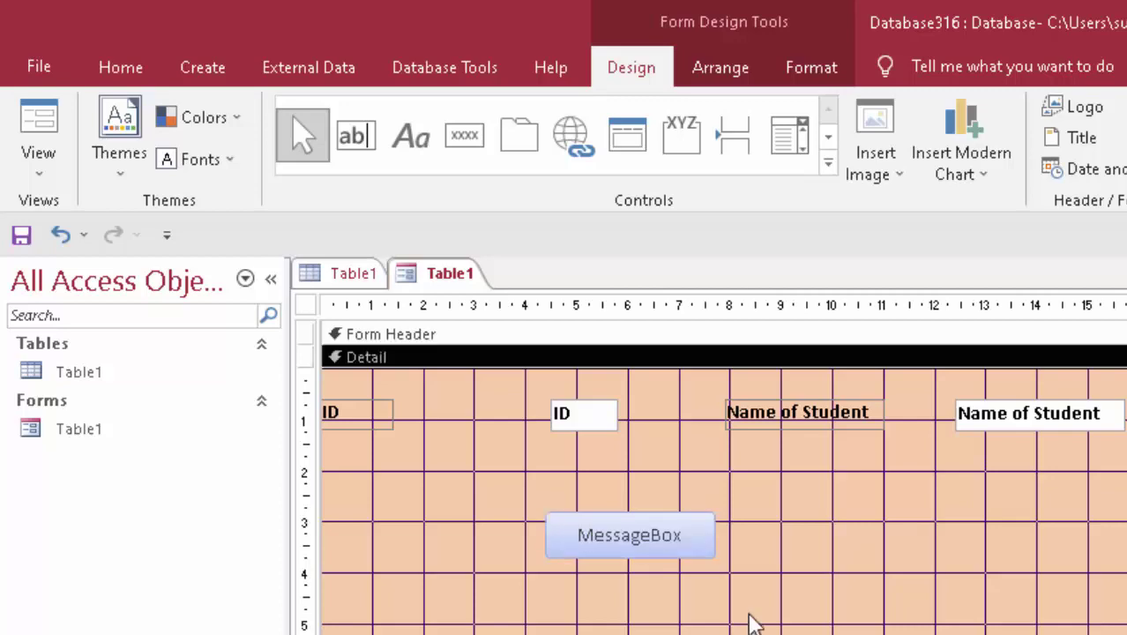
left_click(716, 534)
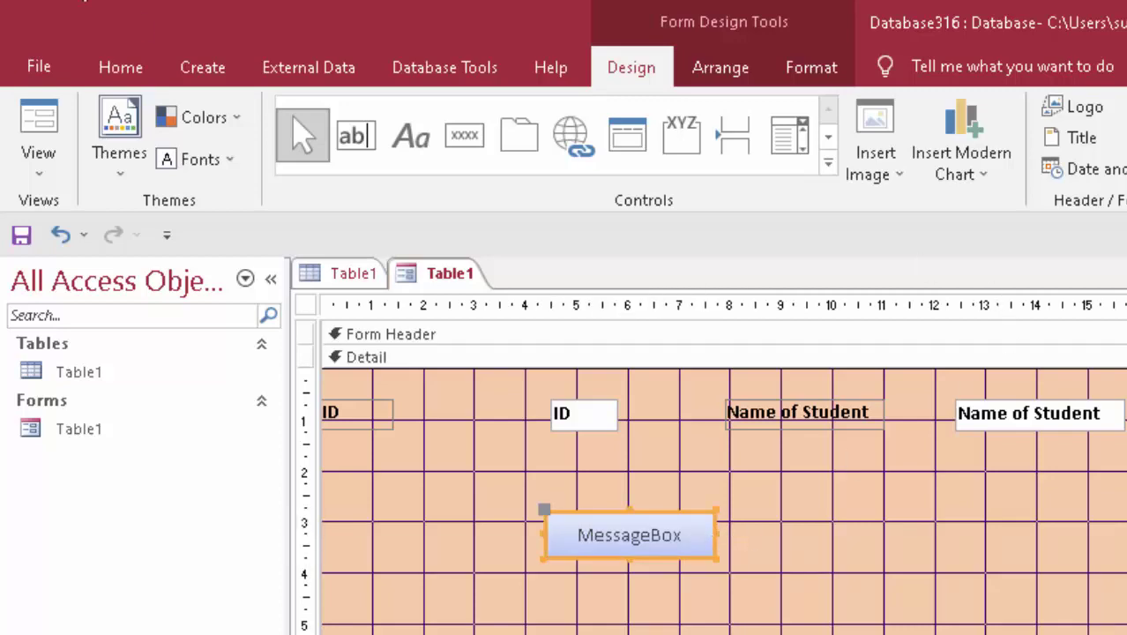
left_click(121, 67)
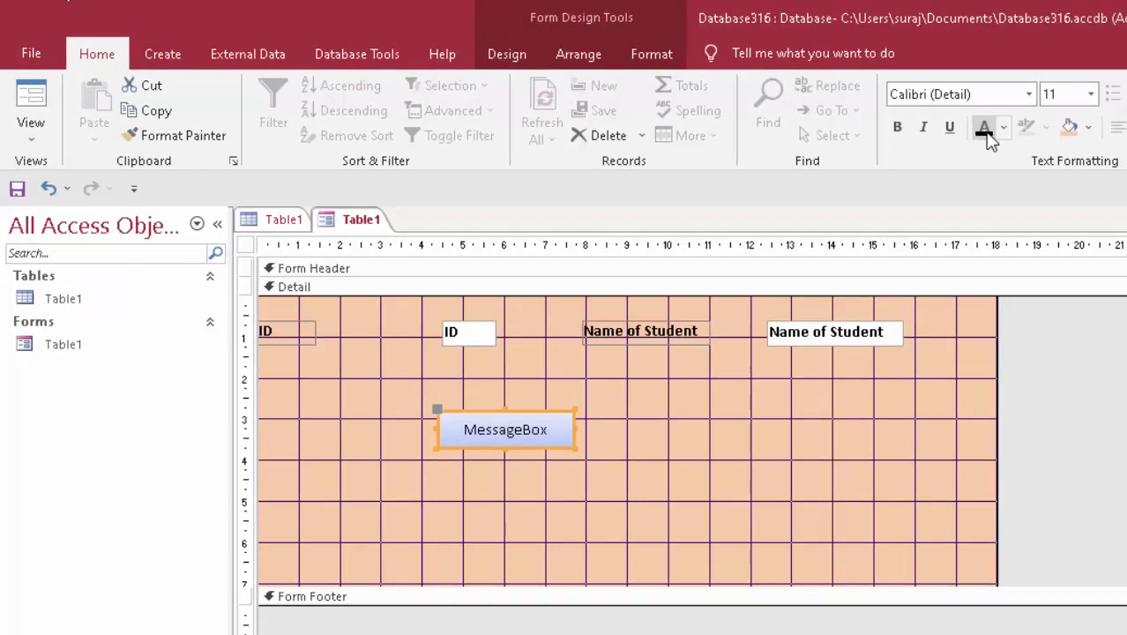
Step: Format the MessageBox caption as bold red text
left_click(903, 133)
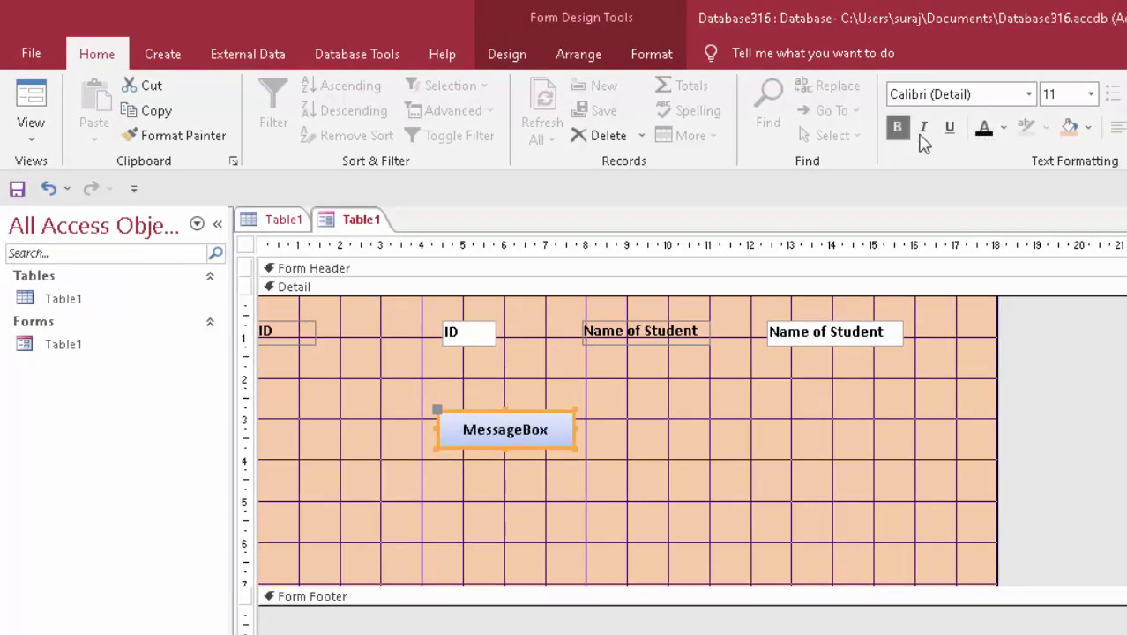
left_click(1004, 128)
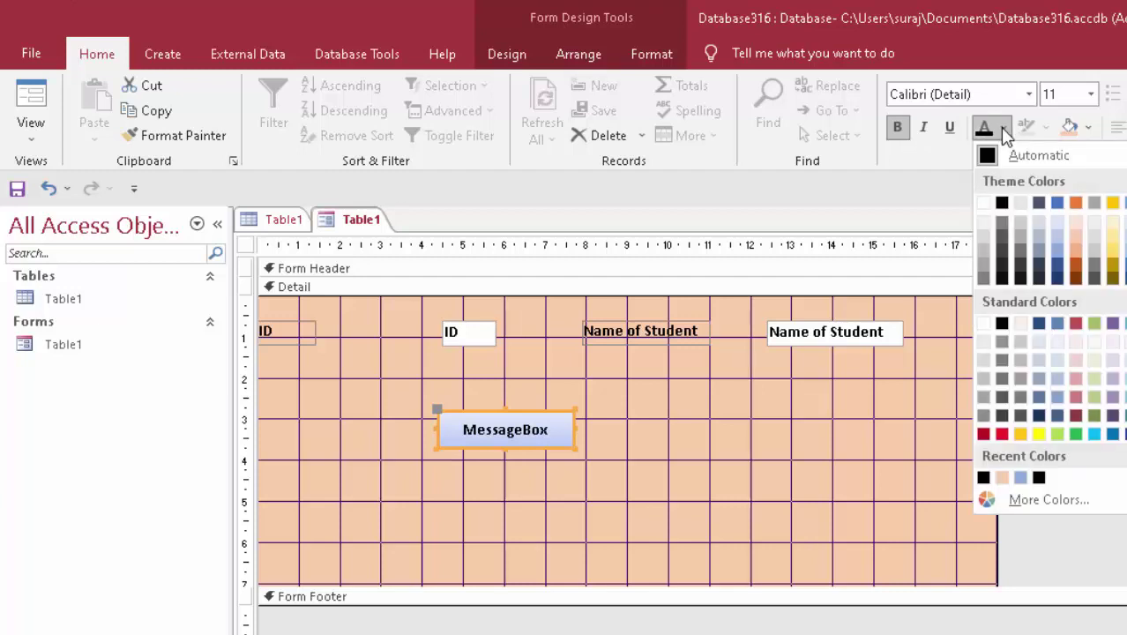
left_click(1005, 435)
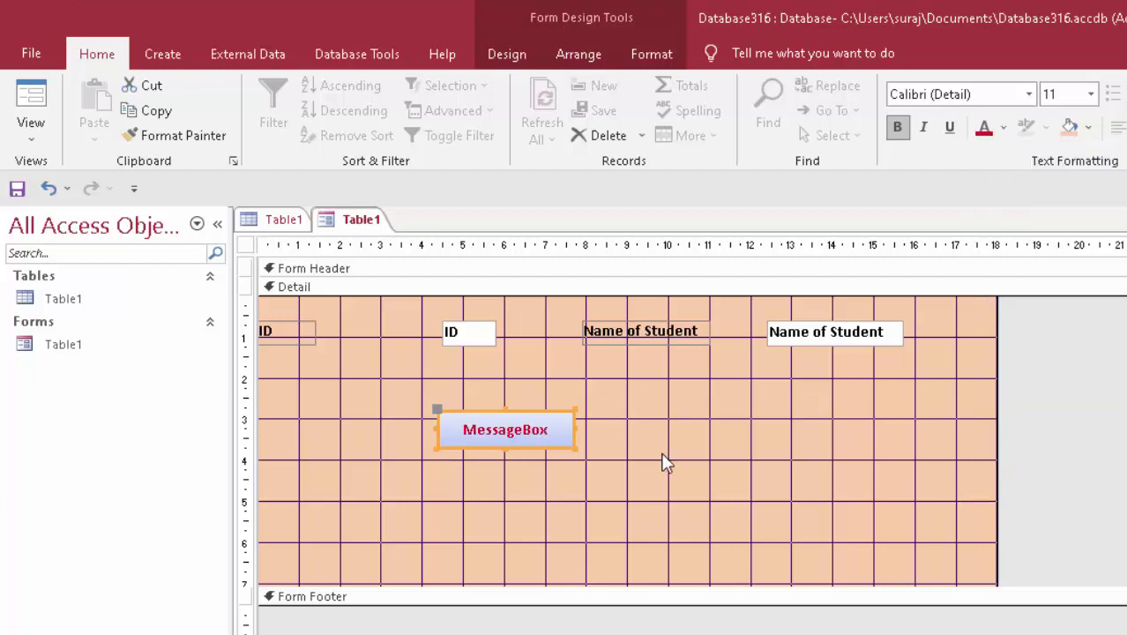
left_click(599, 487)
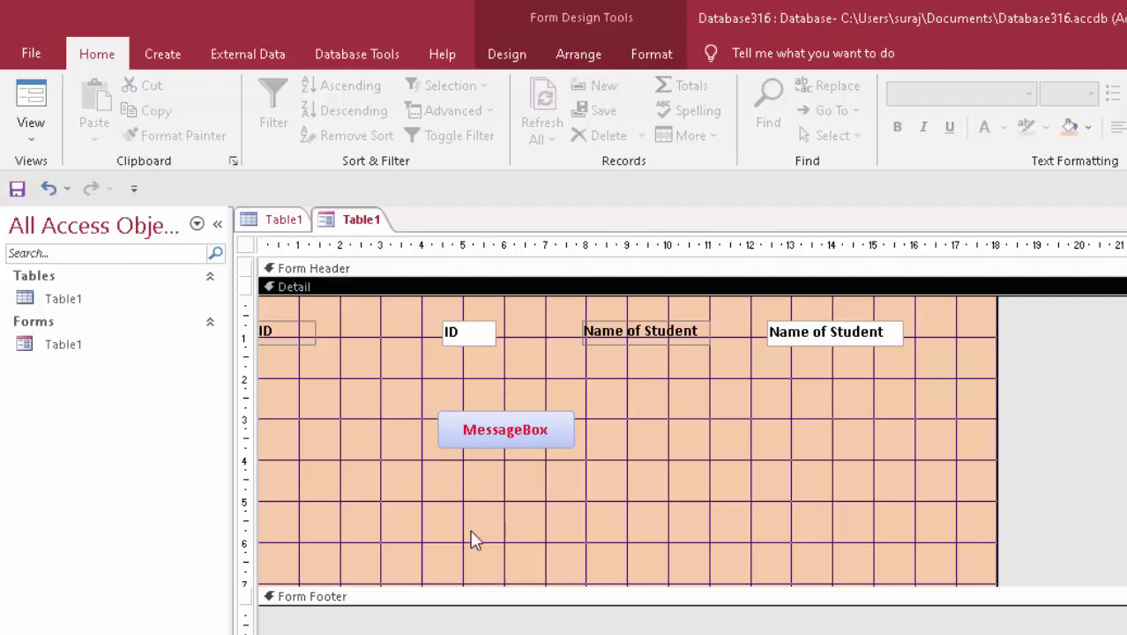
Step: Make the form's Detail section shorter and narrower, then switch to Form View
left_click_drag(563, 589, 578, 517)
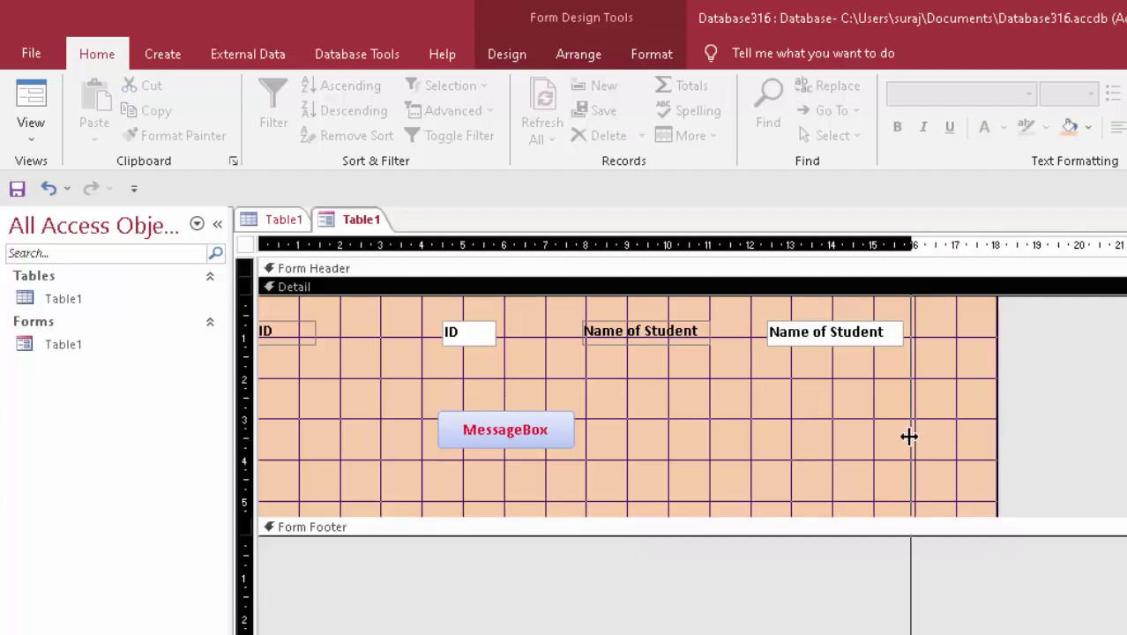
left_click_drag(997, 404, 908, 435)
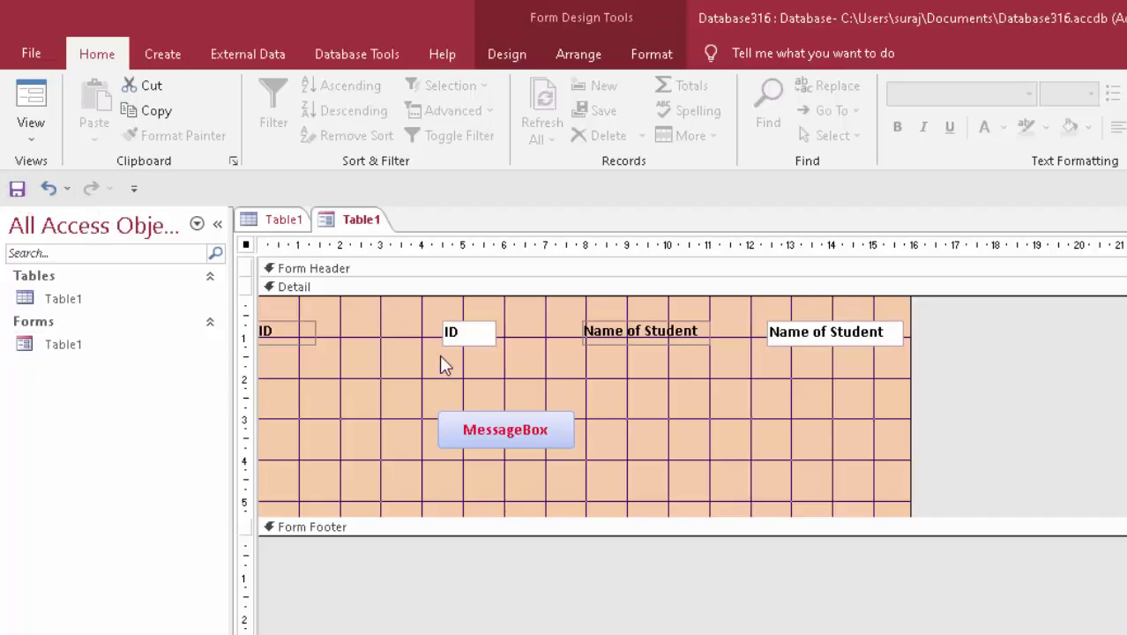
left_click(31, 110)
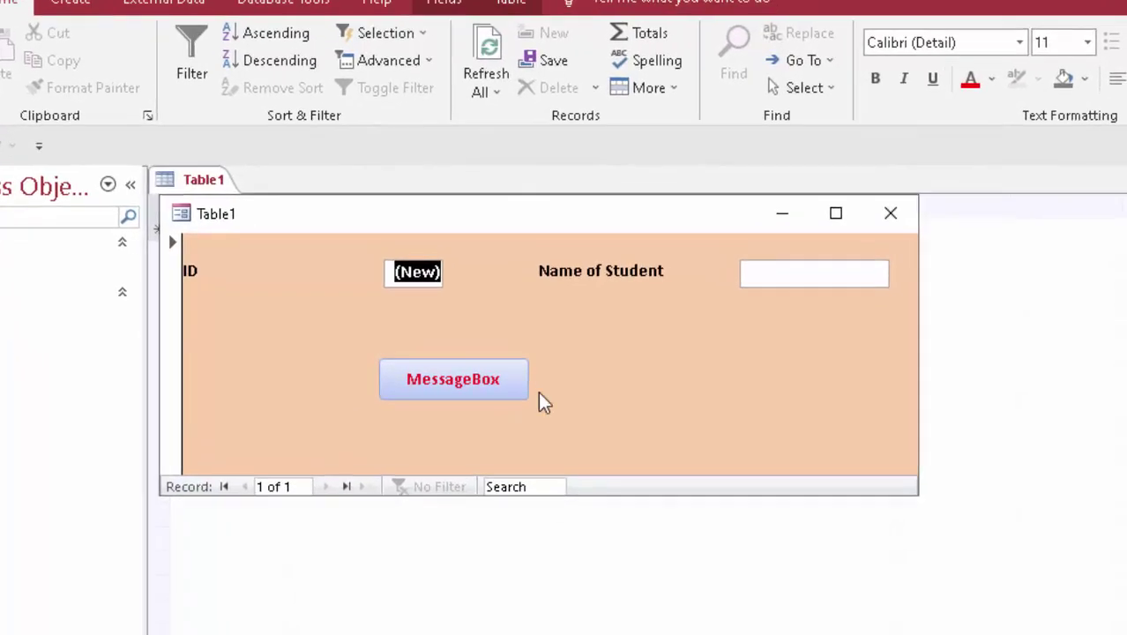
Step: Test the MessageBox button and dismiss the 'Hello you are with Suraj Sir' greeting
mouse_move(550, 215)
left_mouse_down()
mouse_move(530, 214)
mouse_move(593, 159)
left_mouse_up()
left_click(423, 323)
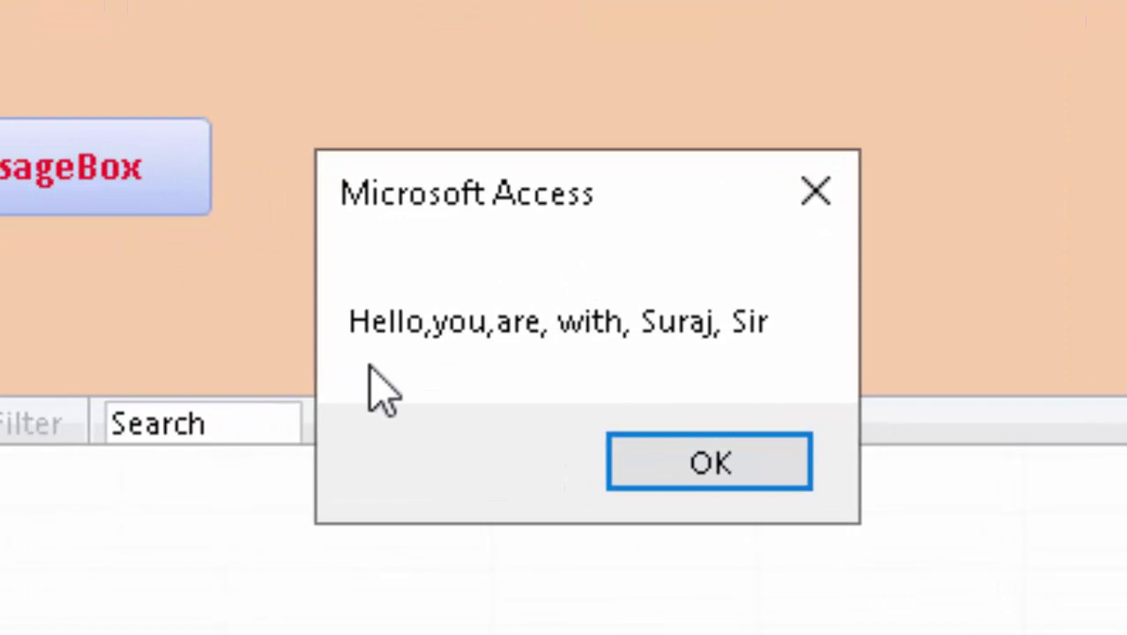
left_click(754, 480)
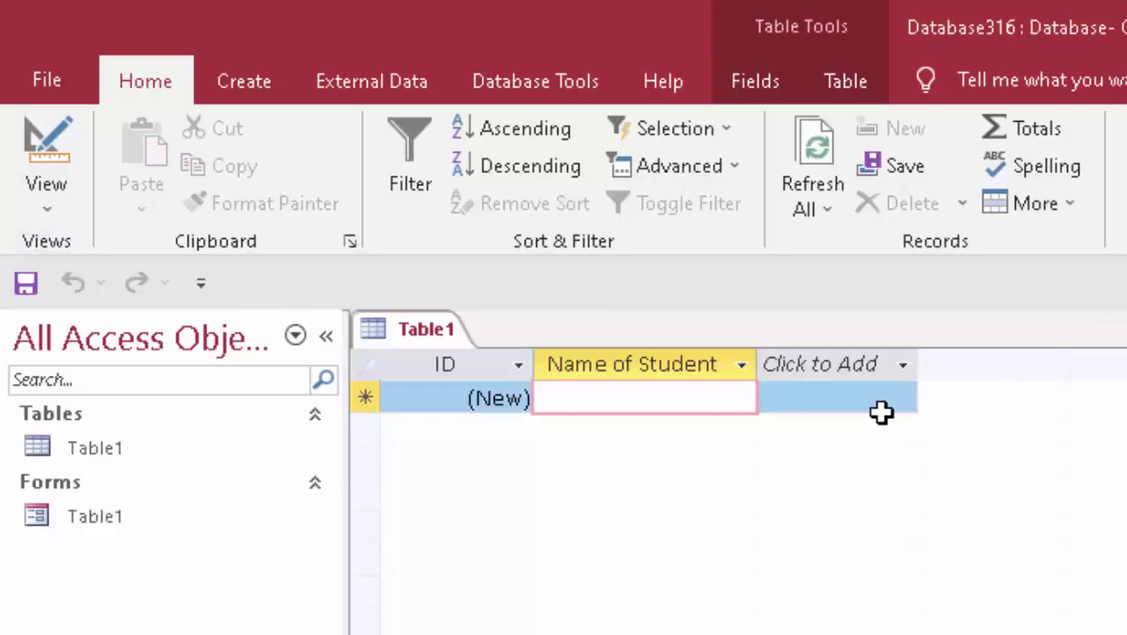
Step: Reopen the Table1 form in Design view and bring up the MessageBox button's click-event code
left_click(90, 521)
right_click(91, 521)
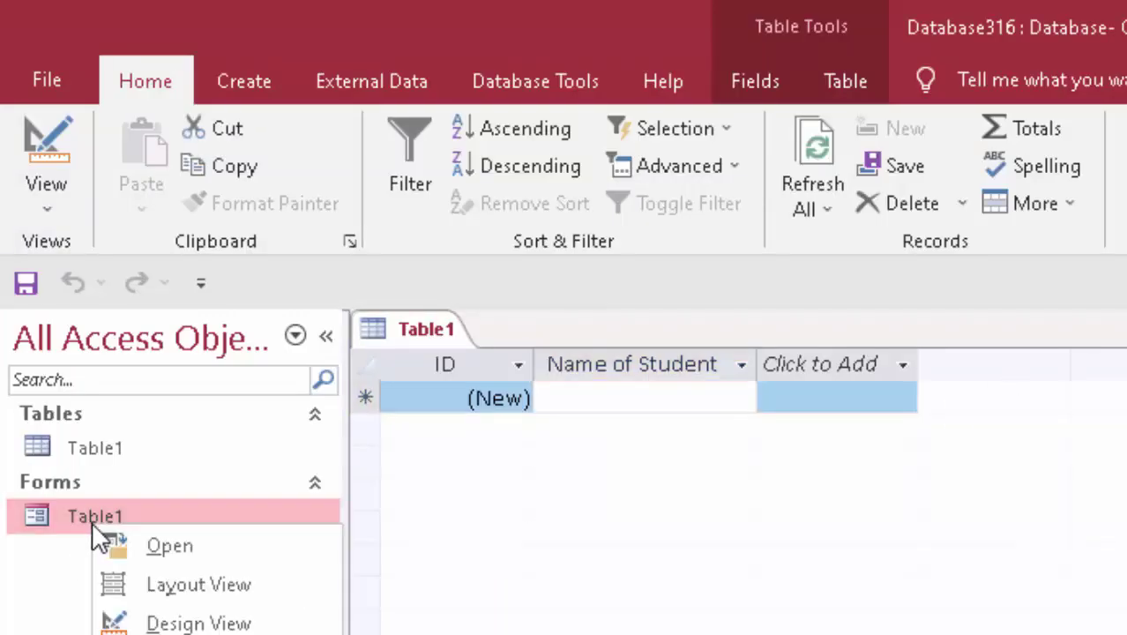
left_click(99, 543)
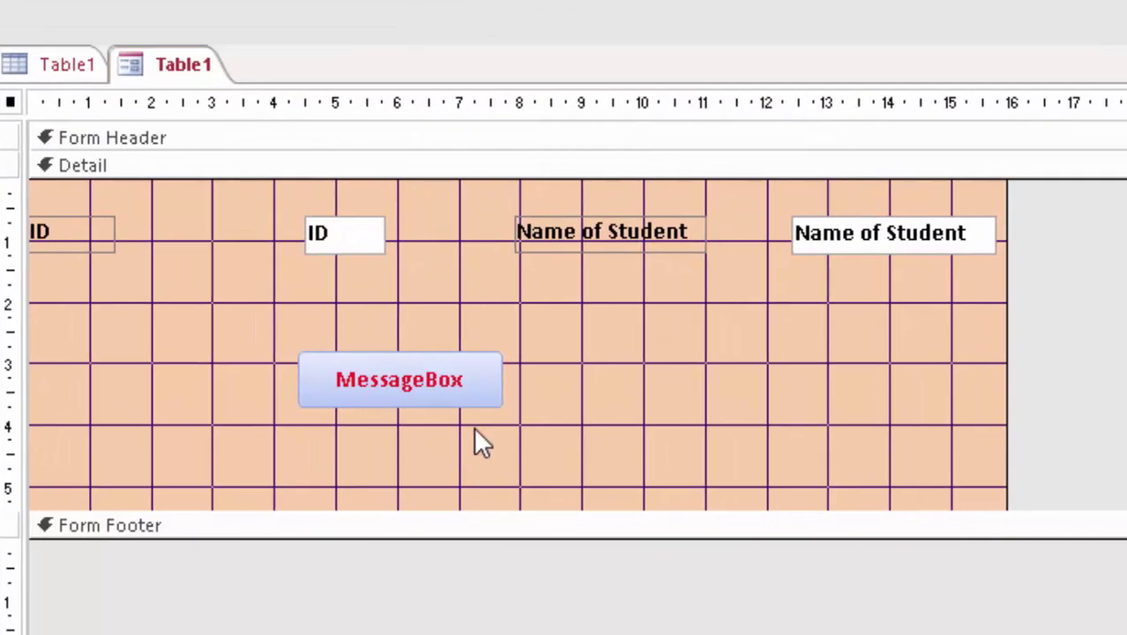
left_click(445, 391)
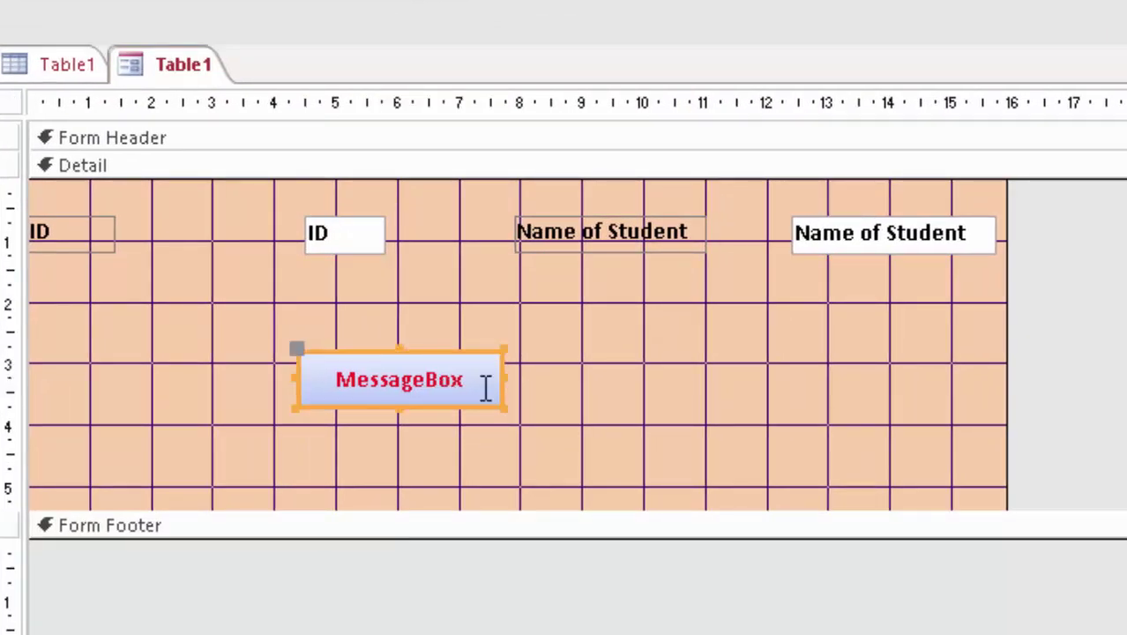
right_click(485, 388)
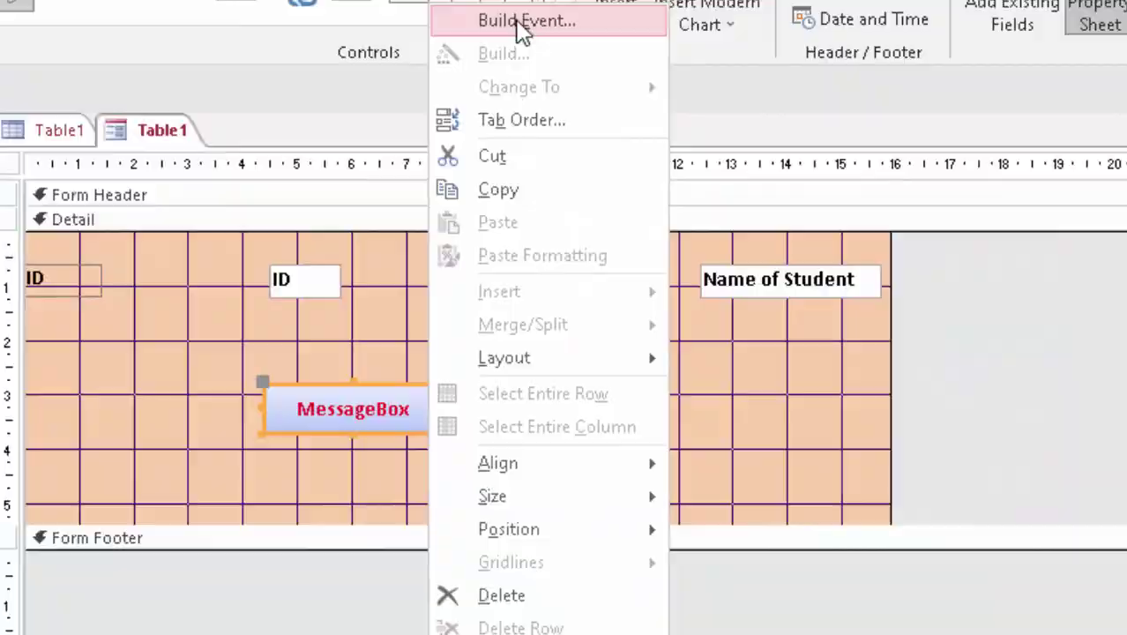
left_click(587, 1)
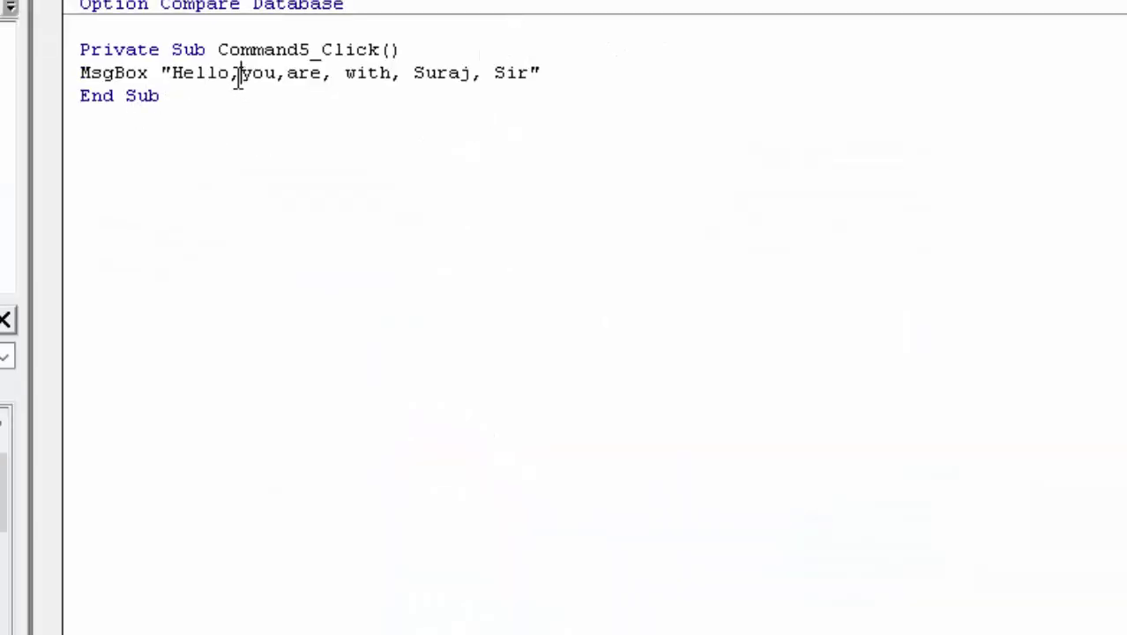
Step: Remove the five commas so the MsgBox reads 'Hello you are with Suraj Sir', then save the code
key("BackSpace")
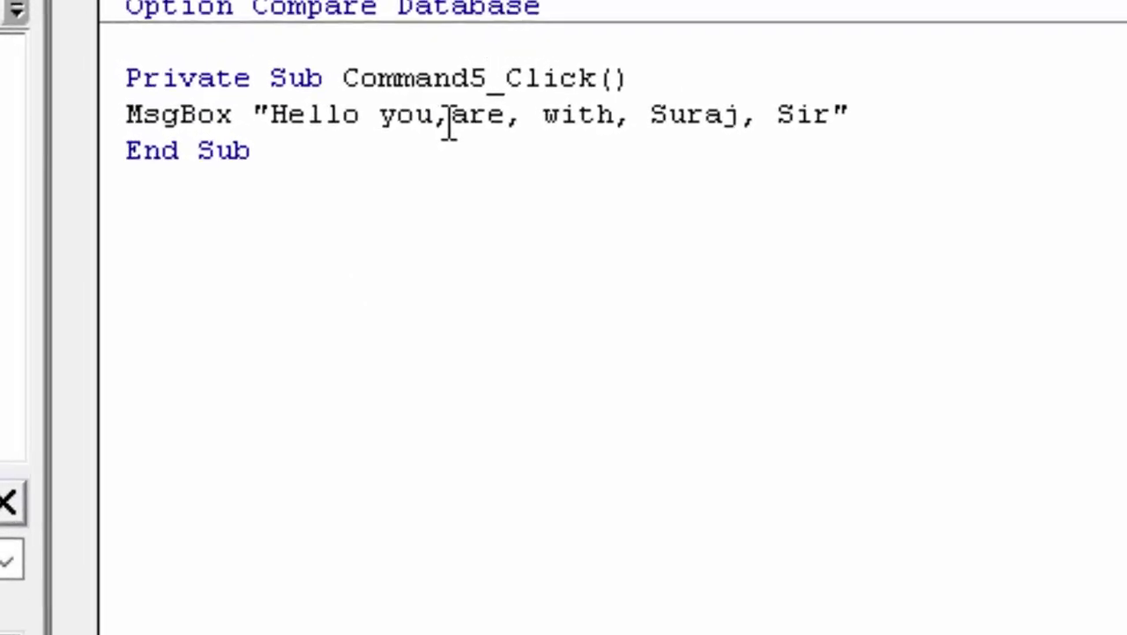
key("BackSpace")
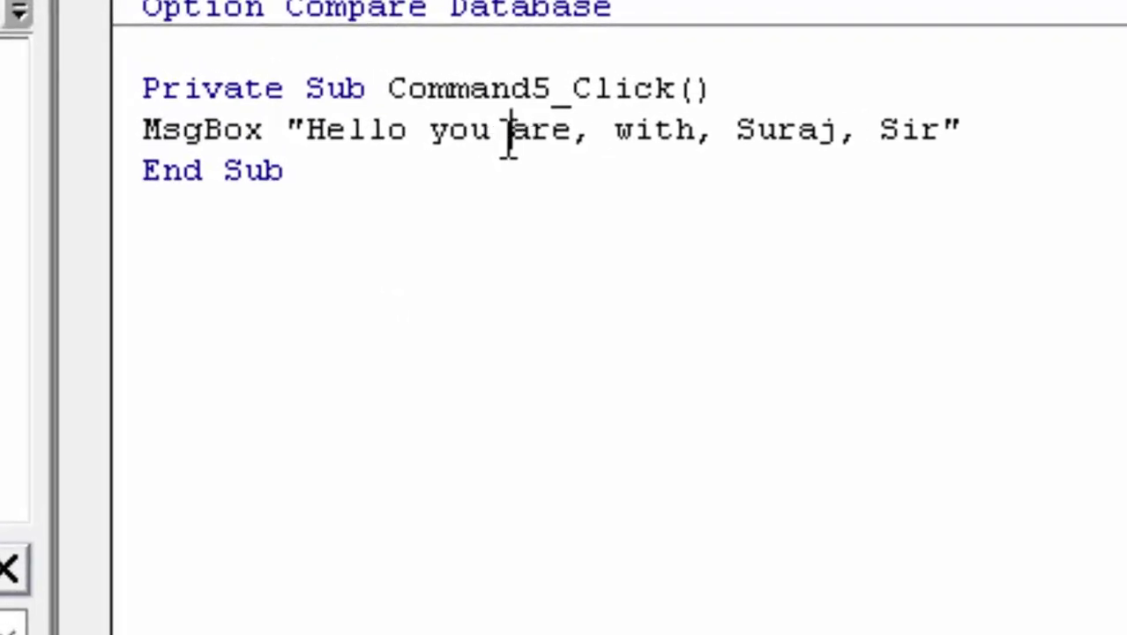
left_click(600, 130)
key("BackSpace")
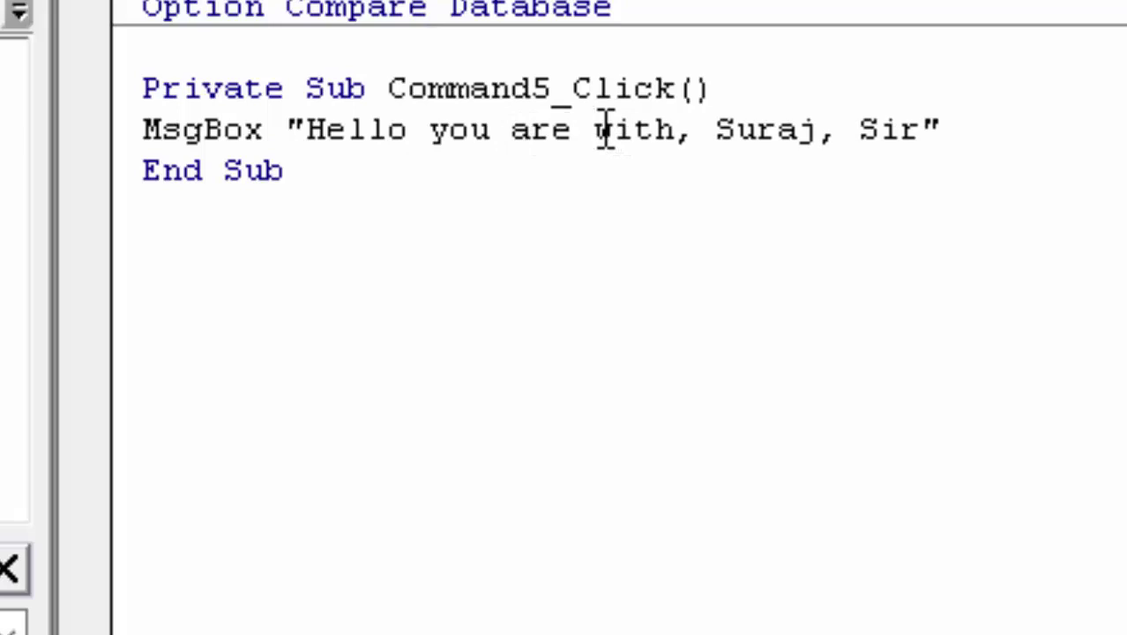
left_click(730, 132)
key("BackSpace")
key("BackSpace")
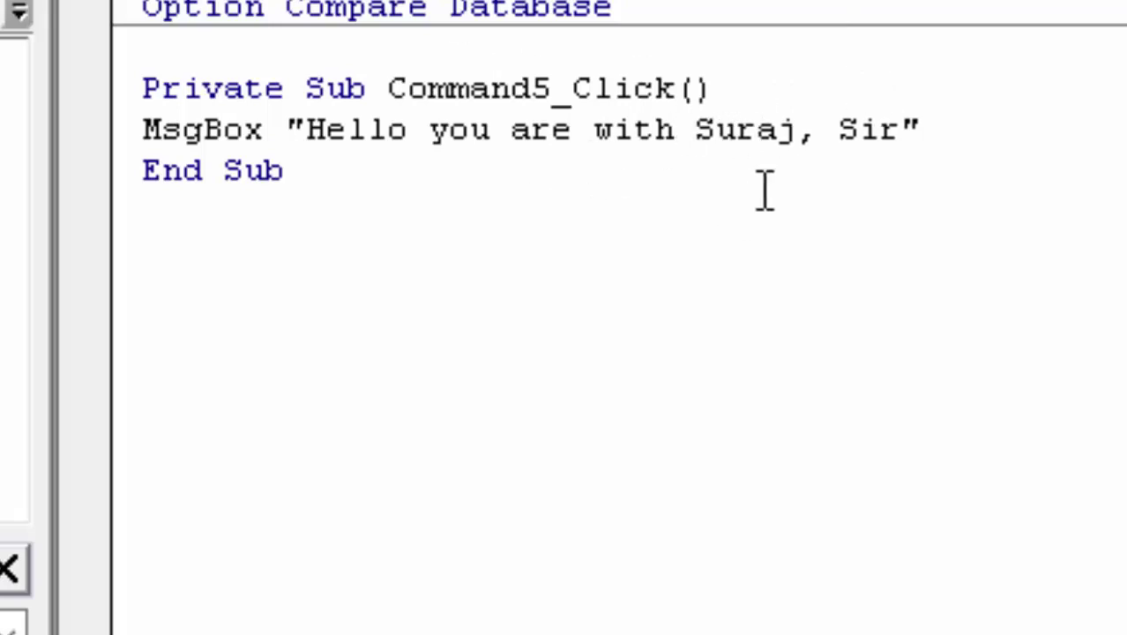
left_click(846, 128)
key("BackSpace")
key("BackSpace")
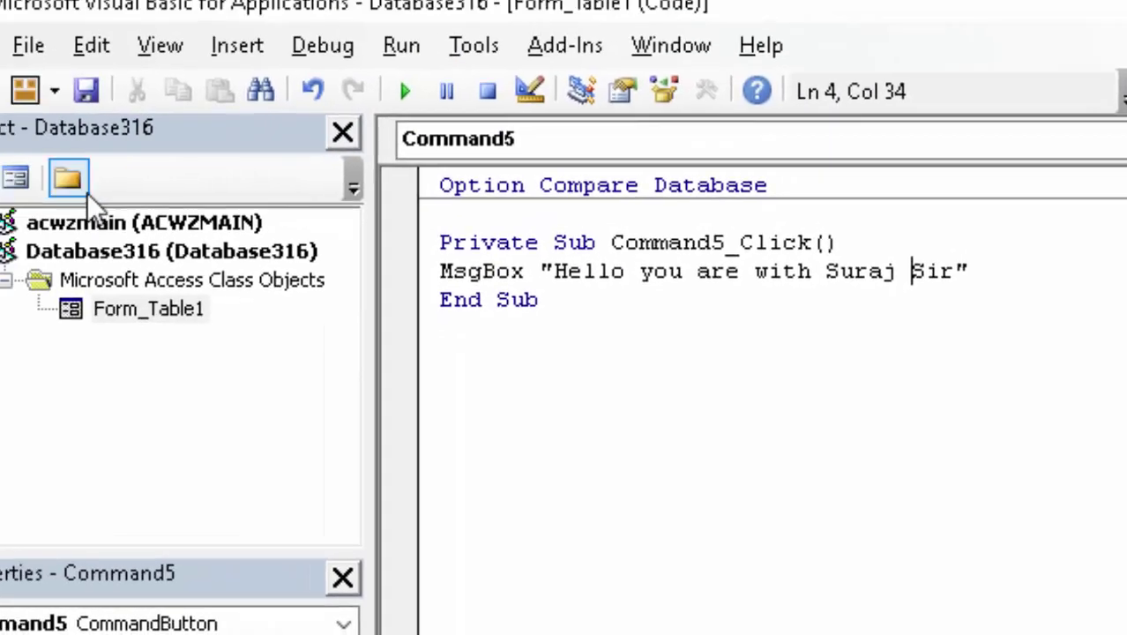
left_click(115, 107)
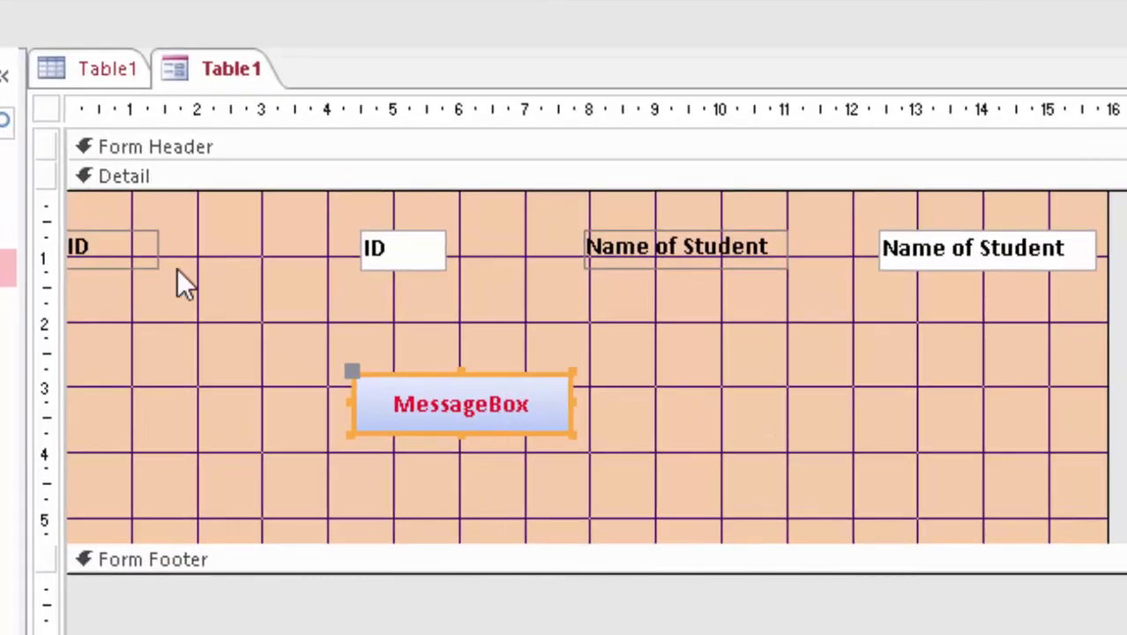
Step: Run the form in Form View, make it taller, and test the MessageBox button twice
key("F5")
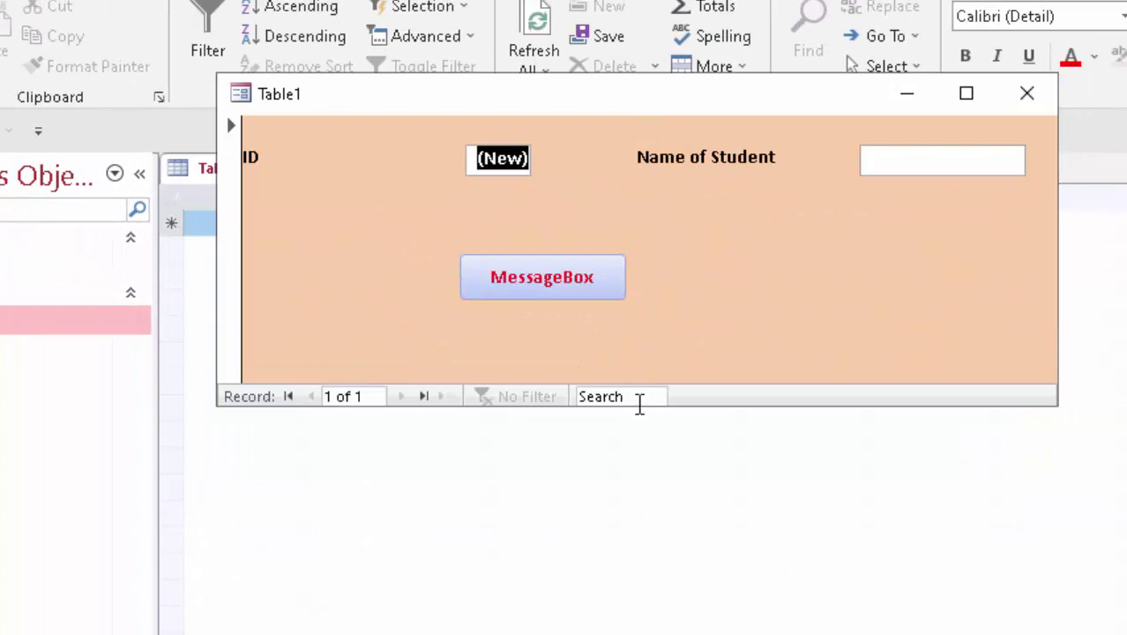
left_click_drag(656, 406, 660, 573)
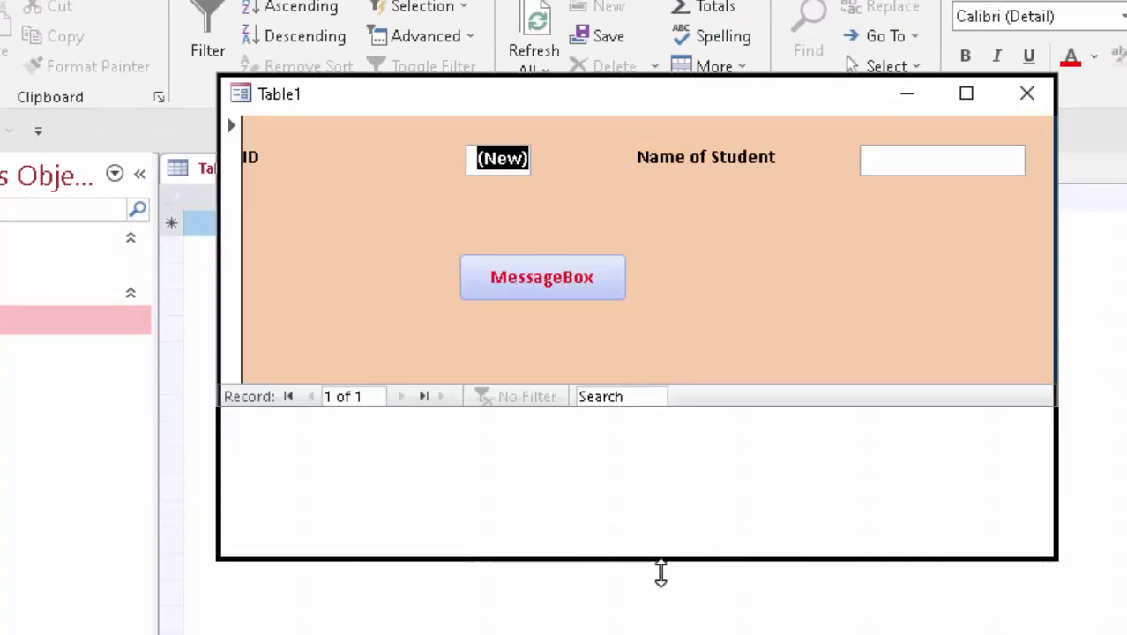
left_click(552, 278)
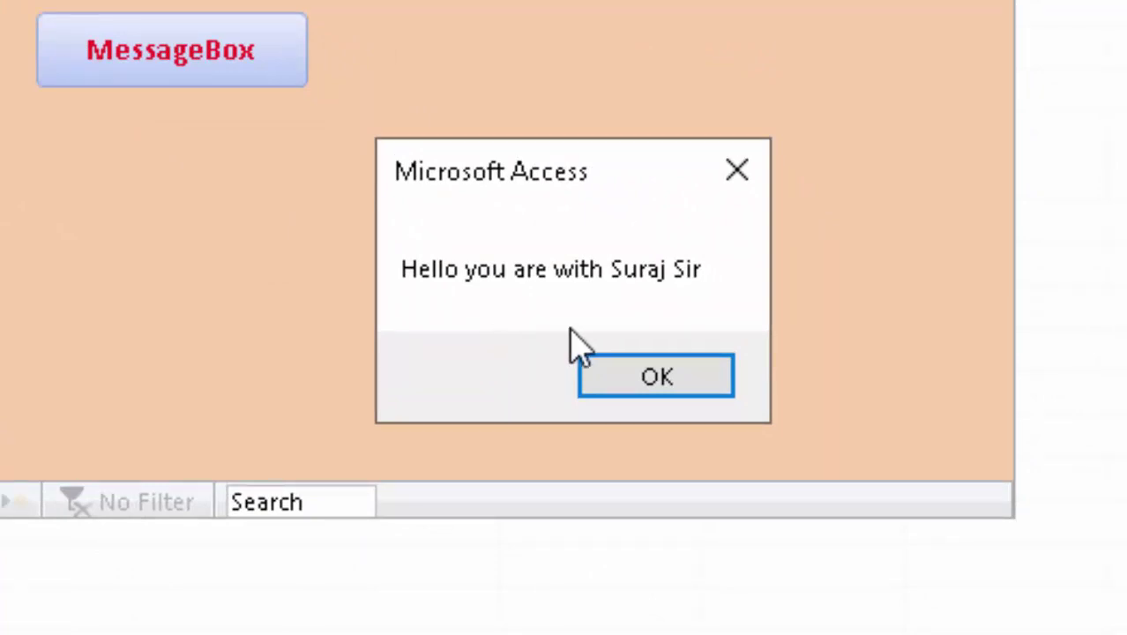
left_click(709, 376)
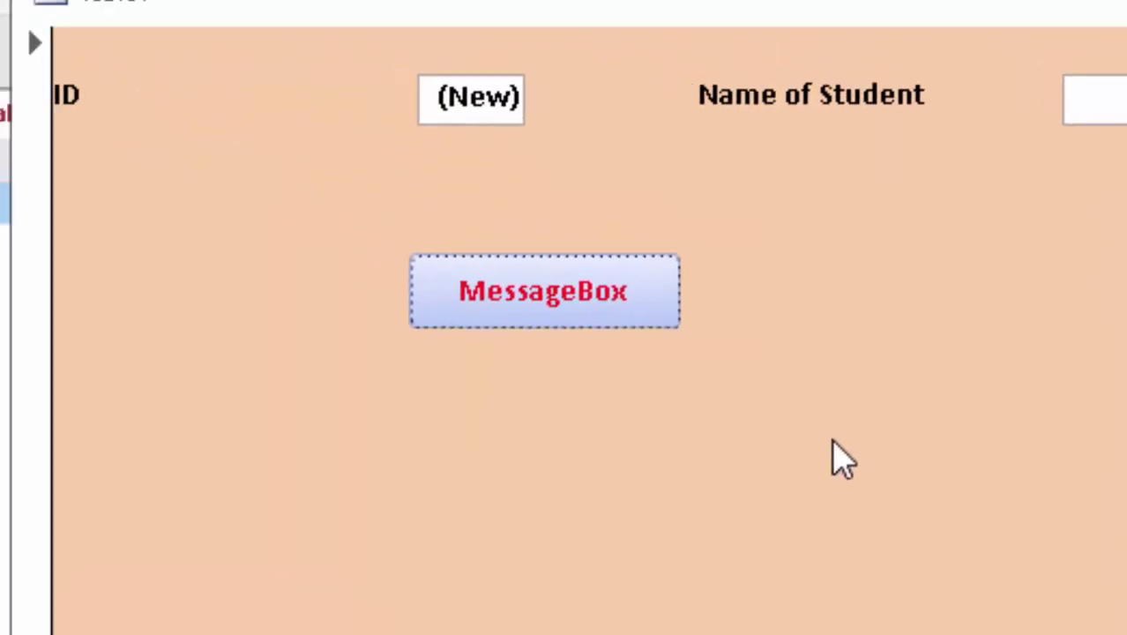
left_click(579, 321)
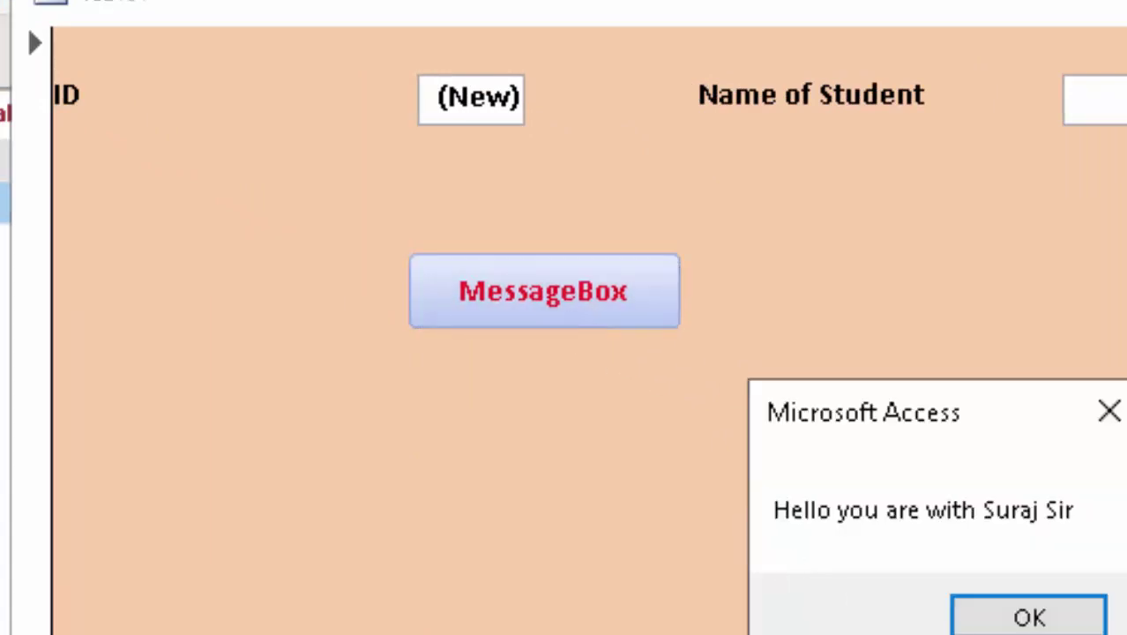